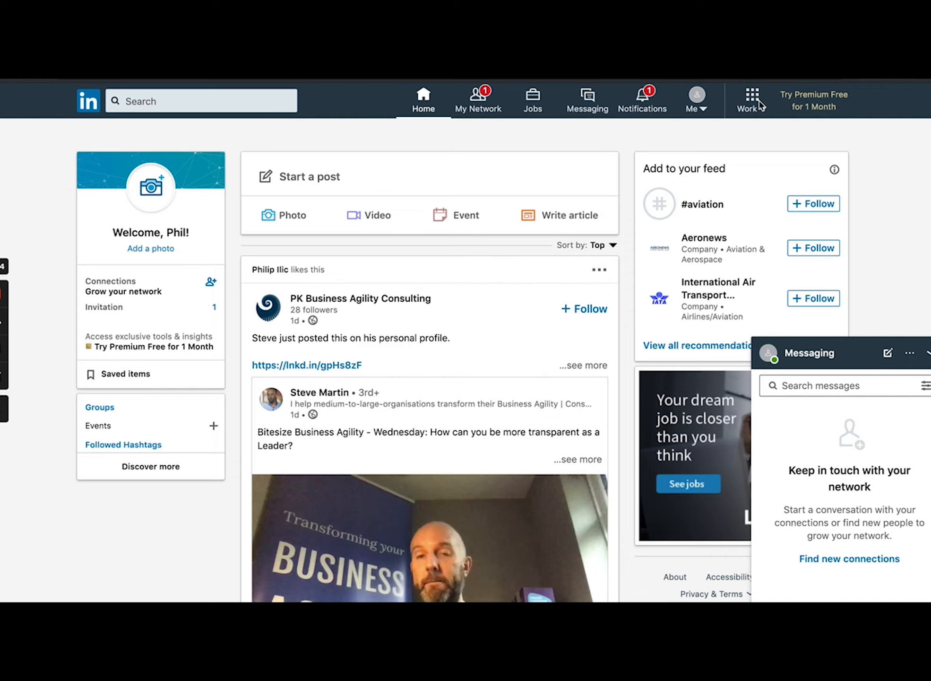
# Step: Open LinkedIn's Advertise product and set the new ad account's currency to United Kingdom, Pound (GBP)
pyautogui.click(754, 102)
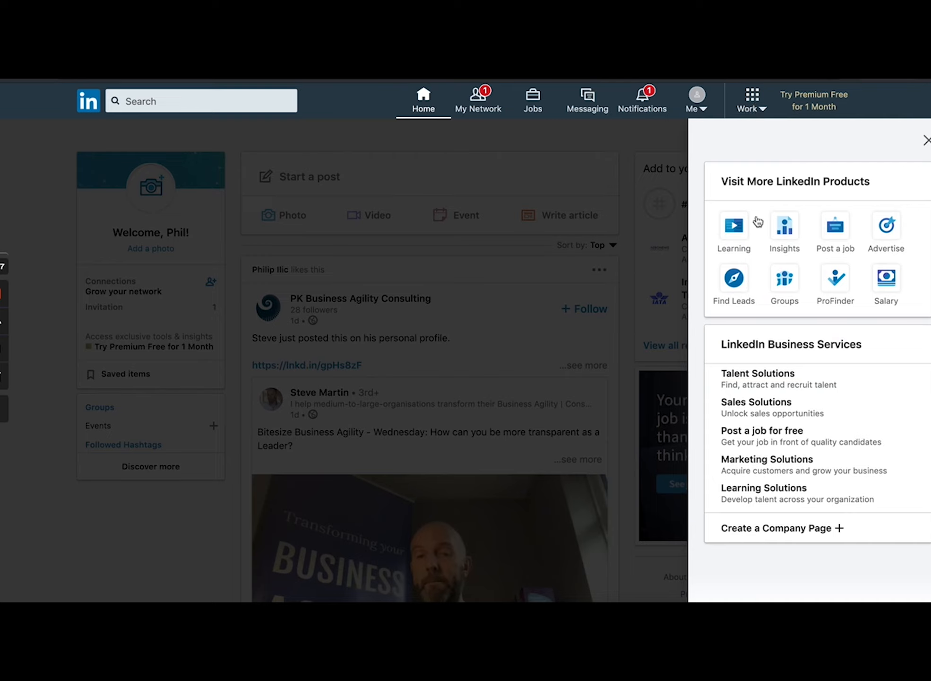
pyautogui.click(887, 228)
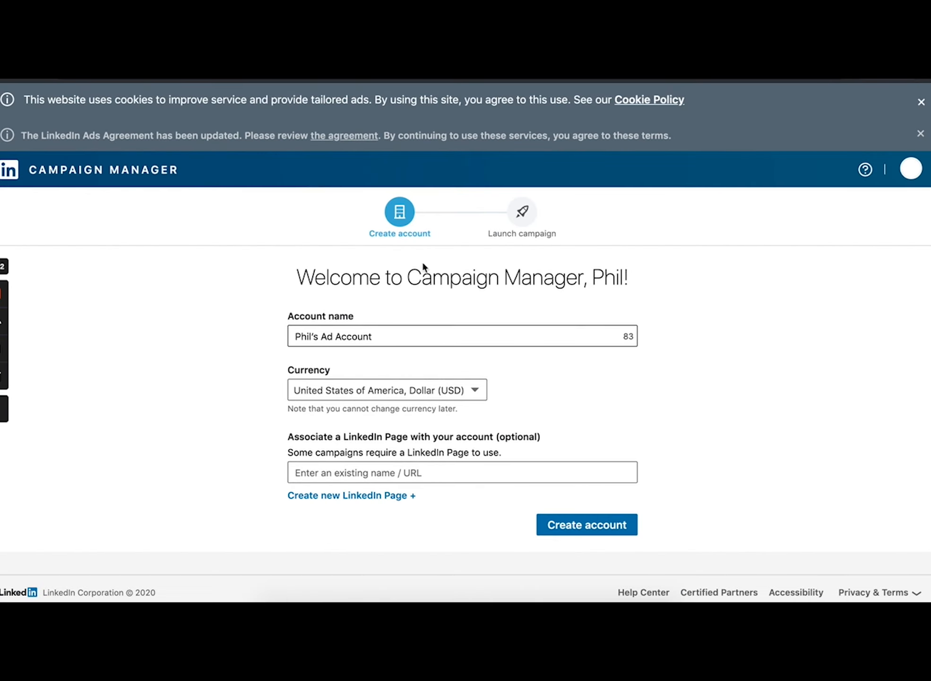
pyautogui.tripleClick(382, 336)
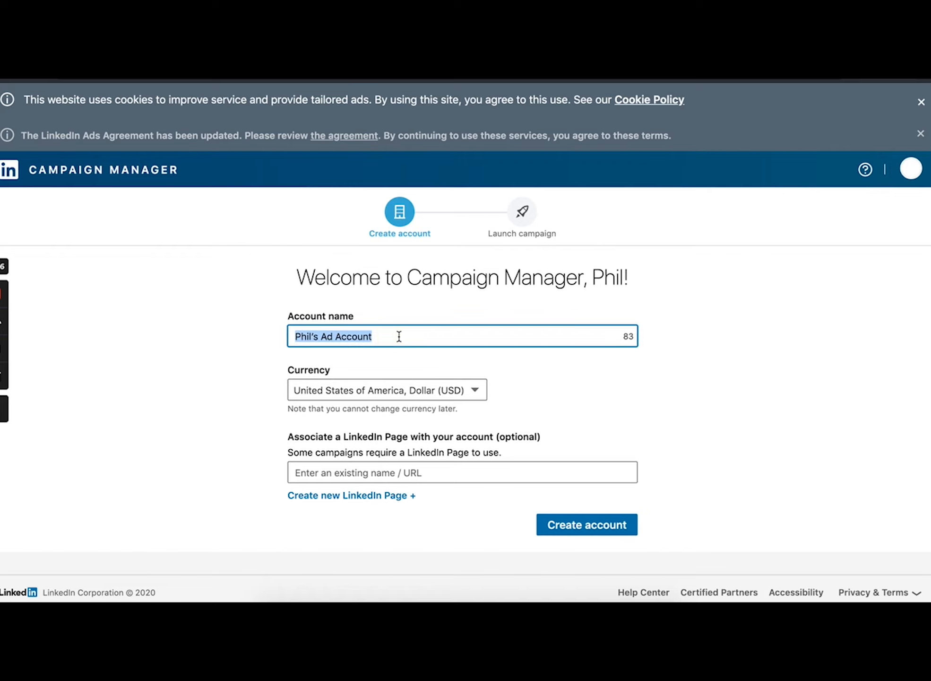
pyautogui.click(288, 336)
pyautogui.click(349, 393)
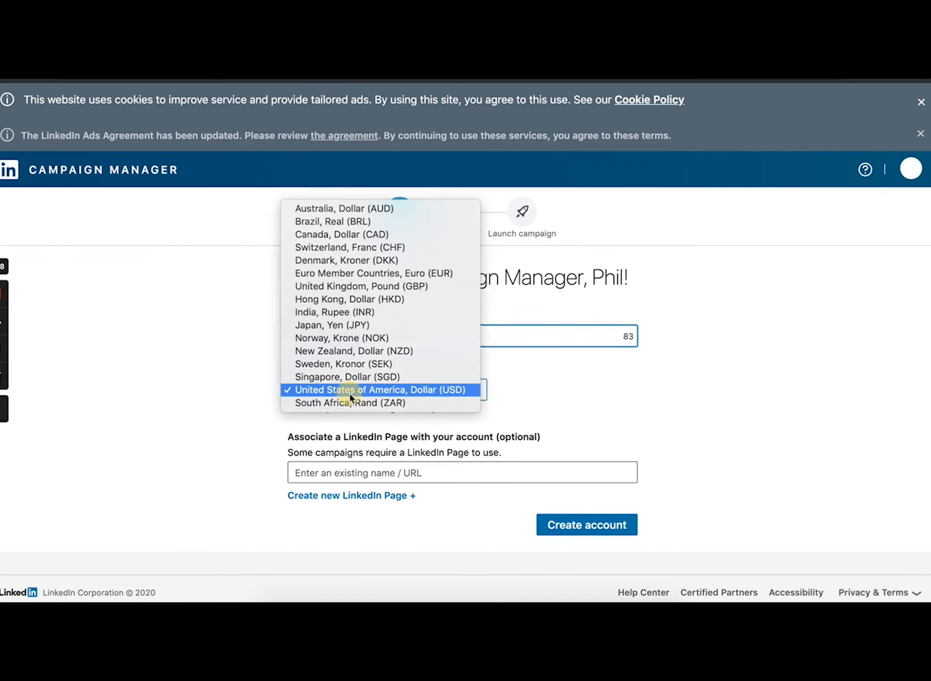
pyautogui.click(220, 412)
pyautogui.click(329, 393)
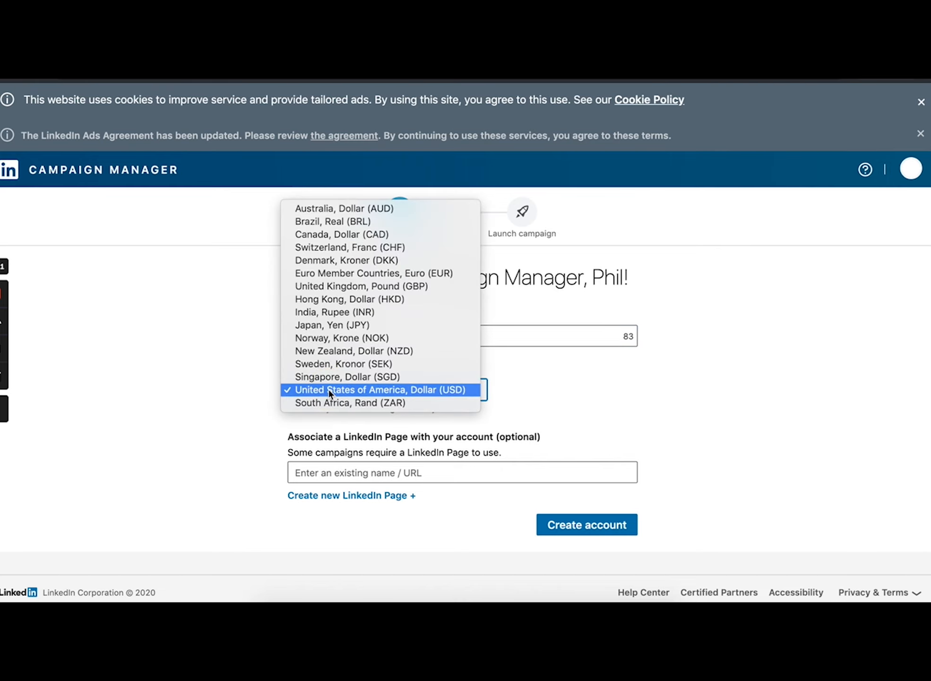
pyautogui.click(332, 286)
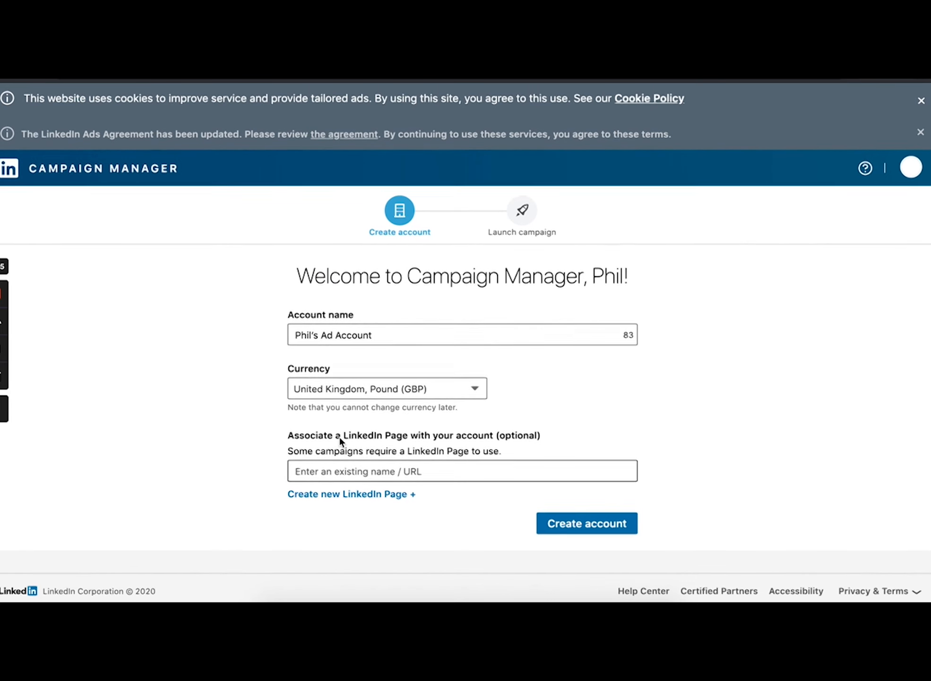
# Step: Associate the Super Lumen marketing and advertising company page with the ad account and create the account
pyautogui.click(339, 473)
pyautogui.write('super lumen')
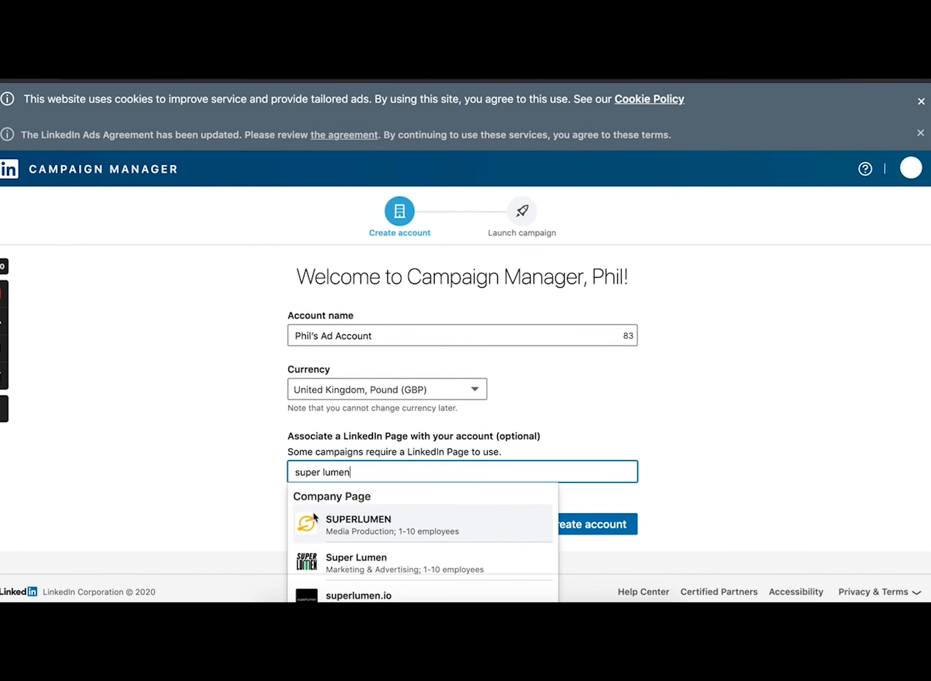
pyautogui.click(338, 555)
pyautogui.click(570, 524)
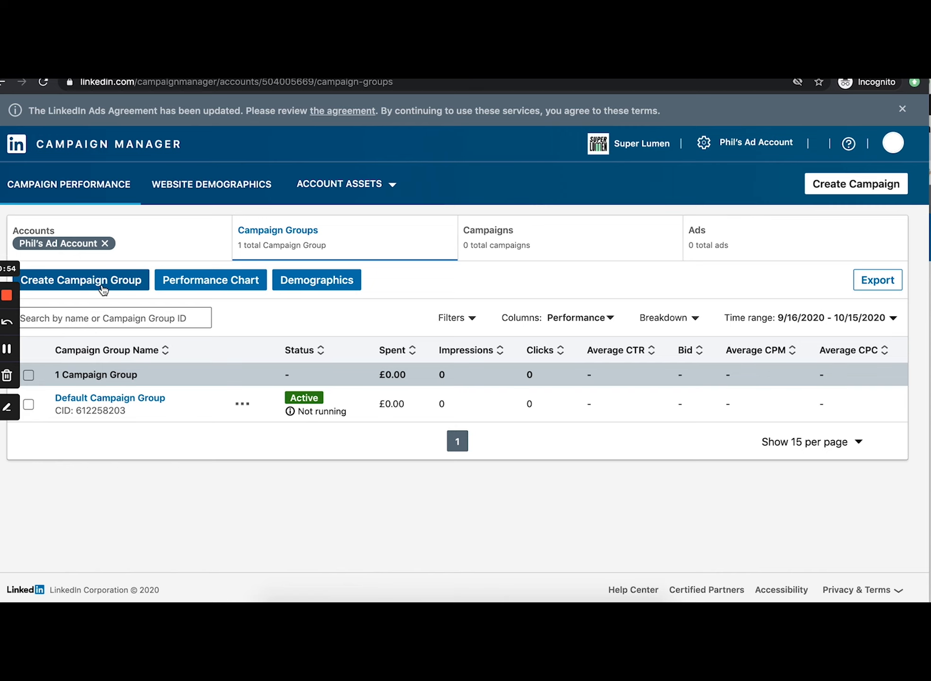
# Step: Create an active campaign group named SL that runs continuously from a start date of 10/15/2020
pyautogui.click(87, 283)
pyautogui.click(226, 253)
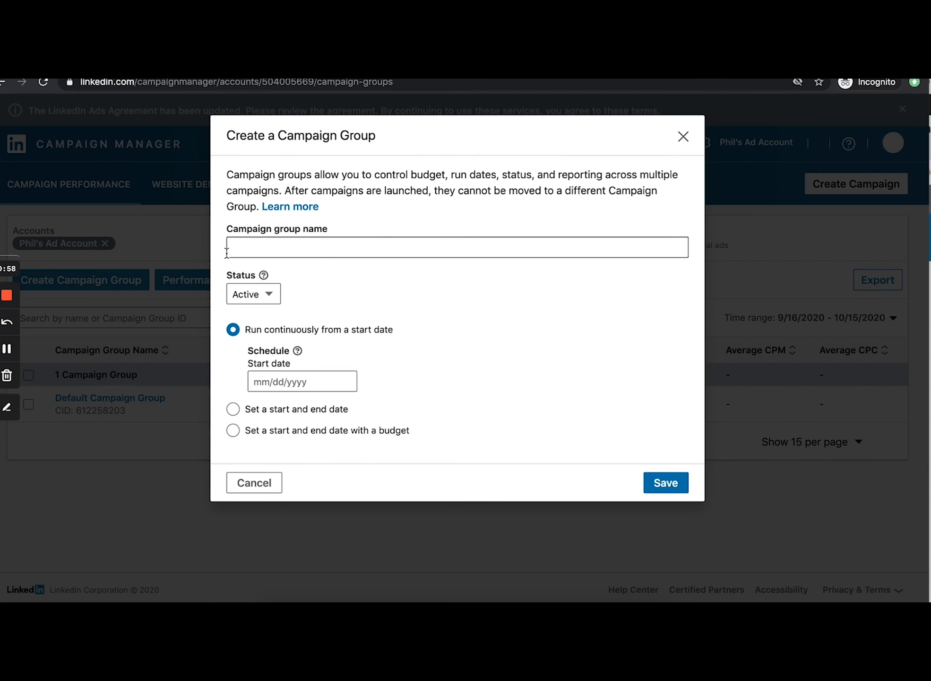
pyautogui.click(251, 249)
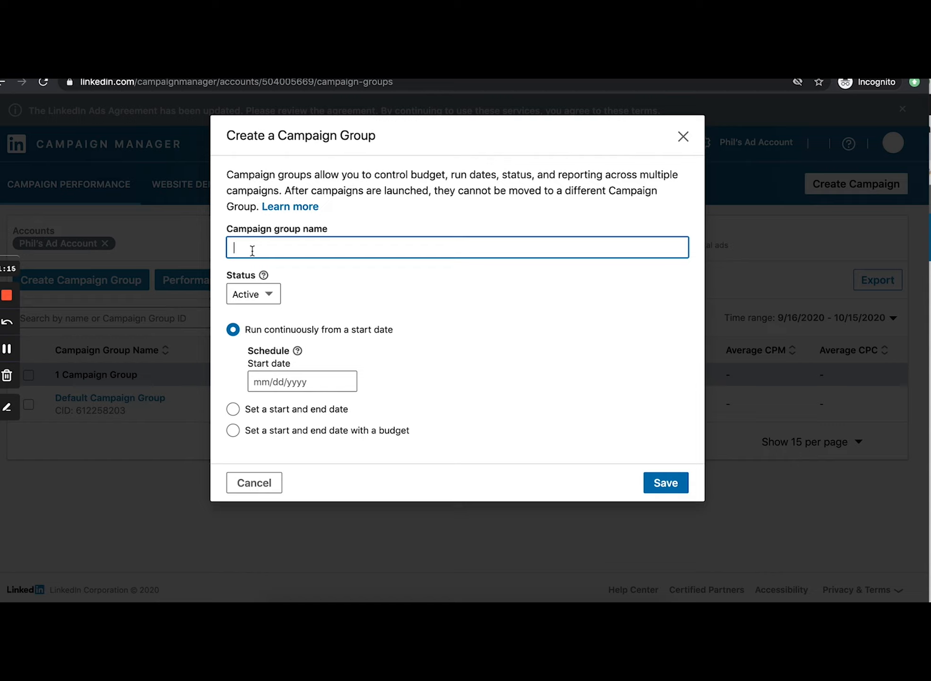
pyautogui.write('Su')
pyautogui.press('BackSpace')
pyautogui.press('BackSpace')
pyautogui.write('SL - P')
pyautogui.click(277, 376)
pyautogui.click(415, 527)
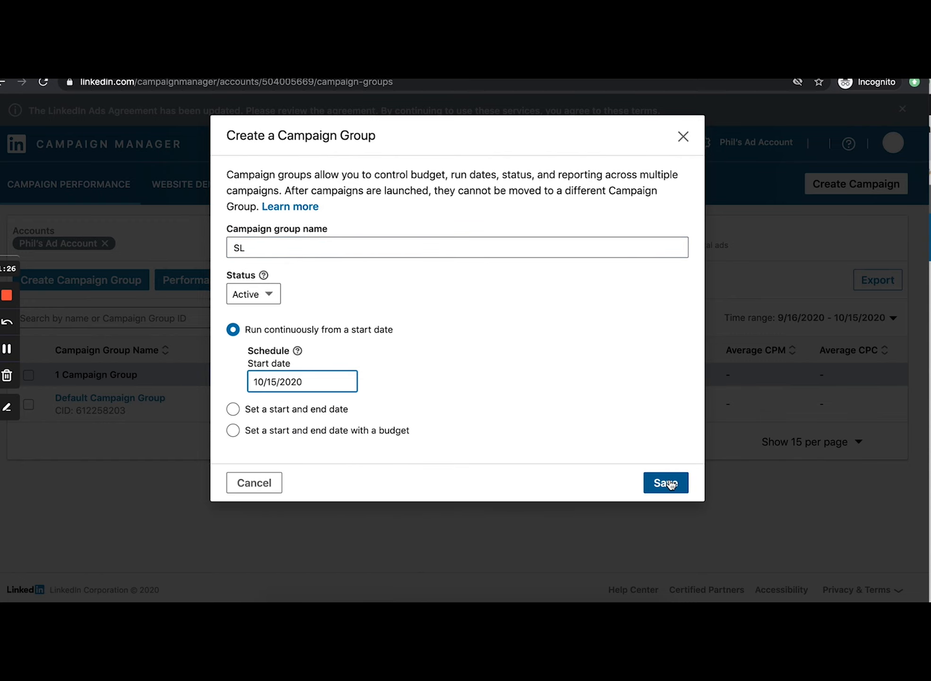
pyautogui.click(669, 483)
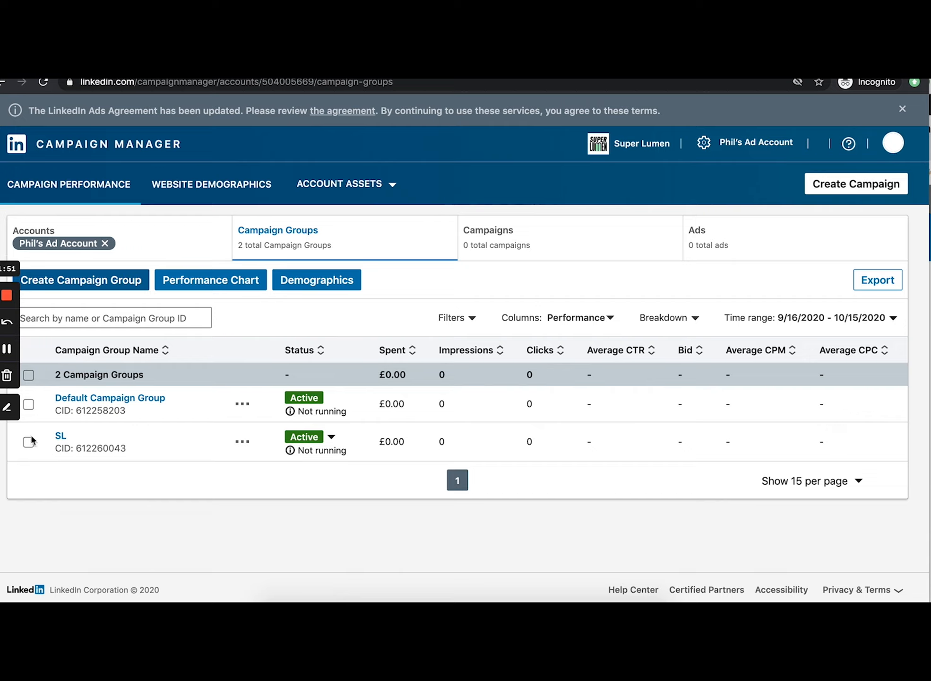
# Step: Open the SL campaign group and look through its campaigns and ads lists
pyautogui.moveTo(329, 446)
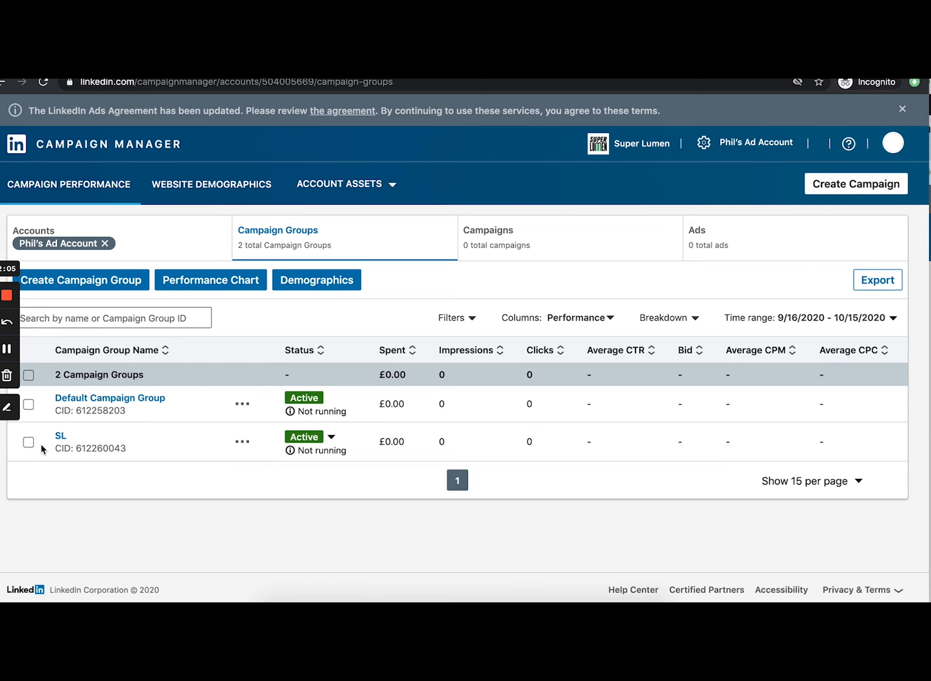
pyautogui.click(60, 435)
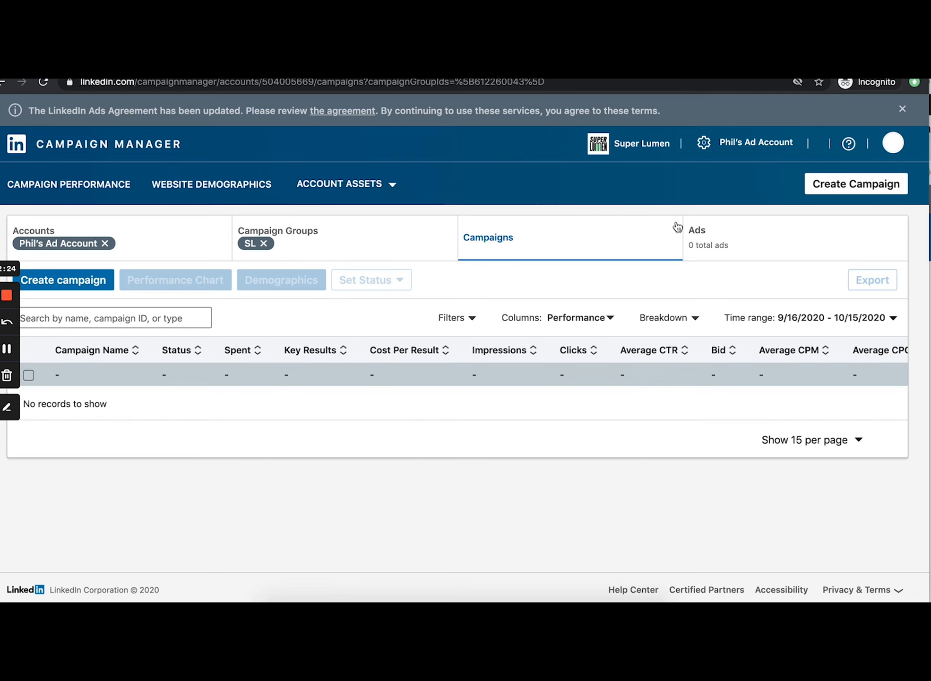
pyautogui.click(733, 236)
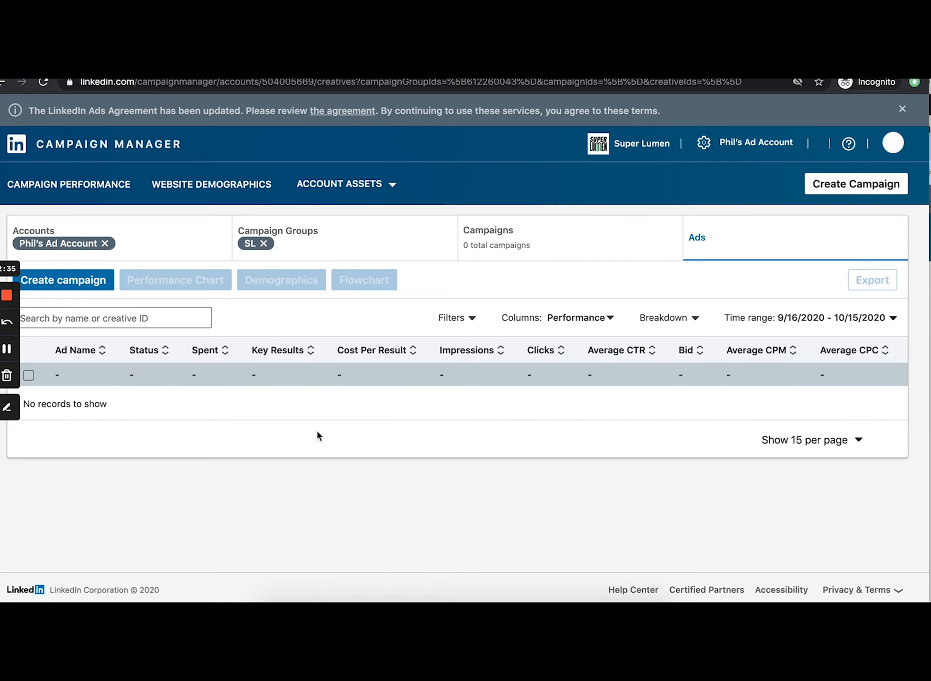
pyautogui.click(509, 253)
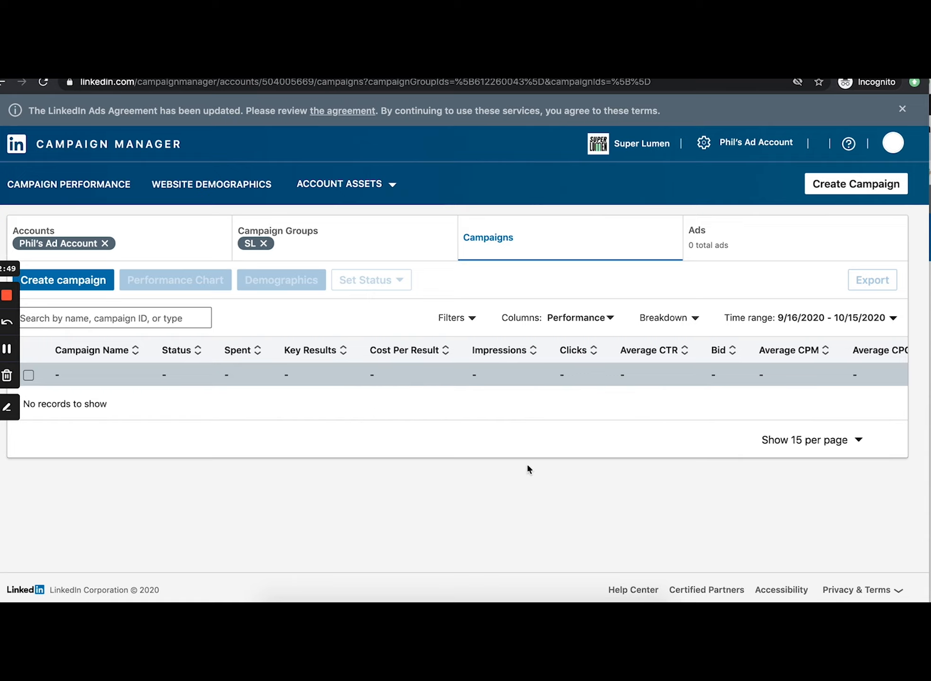
pyautogui.click(757, 233)
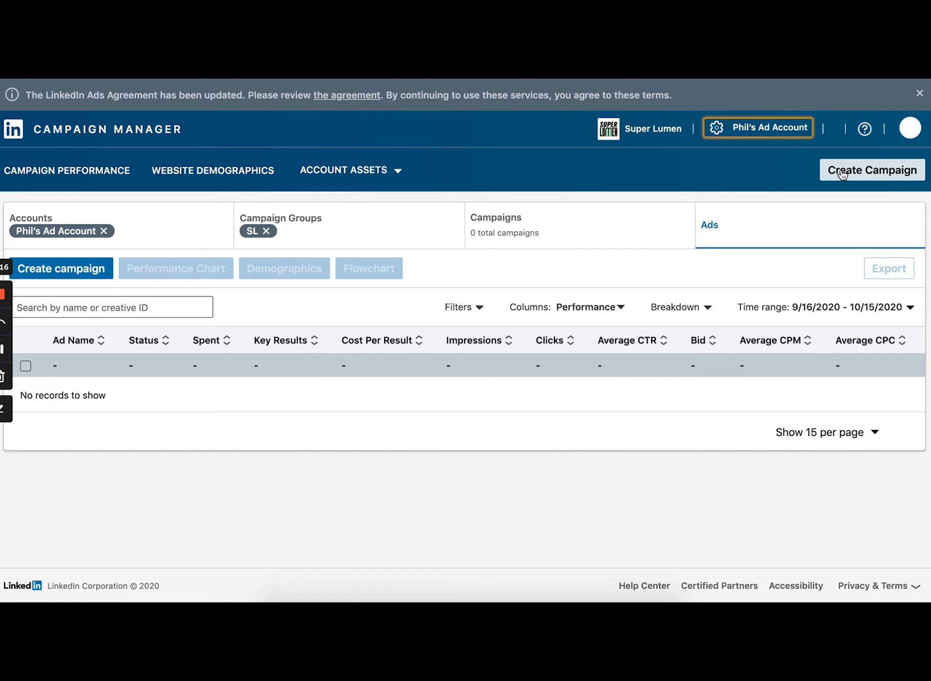
# Step: Start a new campaign in the SL group, review the available objectives, and return to the account without saving
pyautogui.click(895, 169)
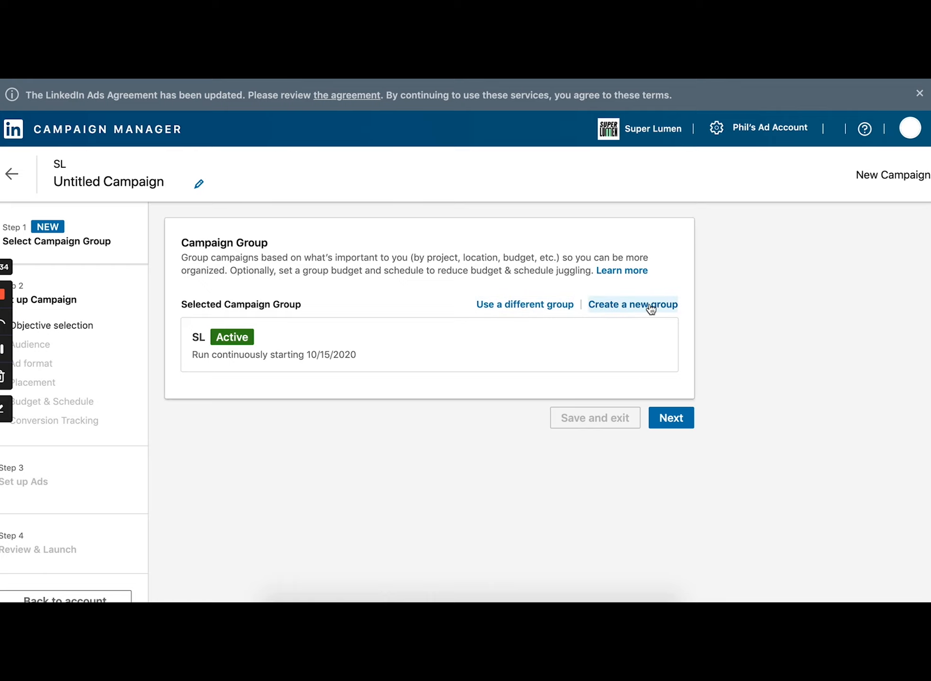
pyautogui.click(667, 418)
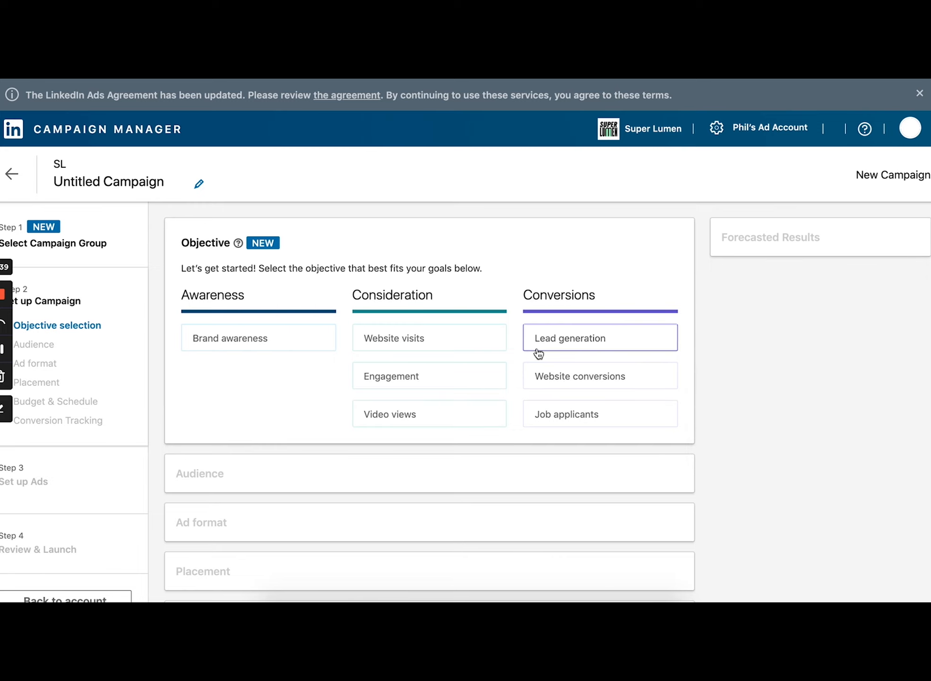
pyautogui.click(18, 178)
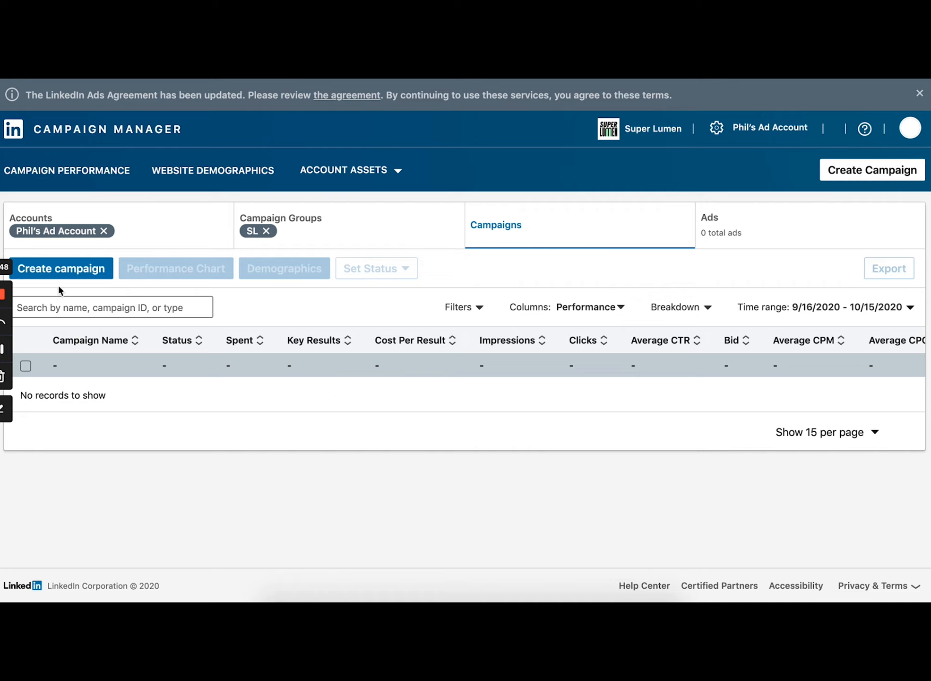
# Step: Compare the creation options for campaign groups and campaigns, opening a new campaign setup and going back to the account
pyautogui.click(345, 237)
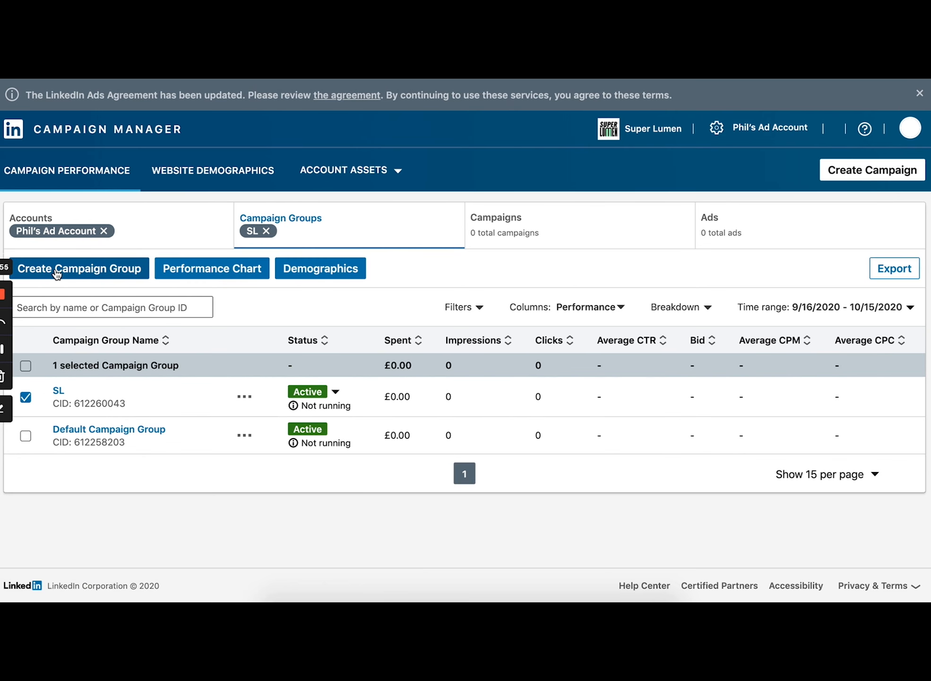
pyautogui.click(555, 218)
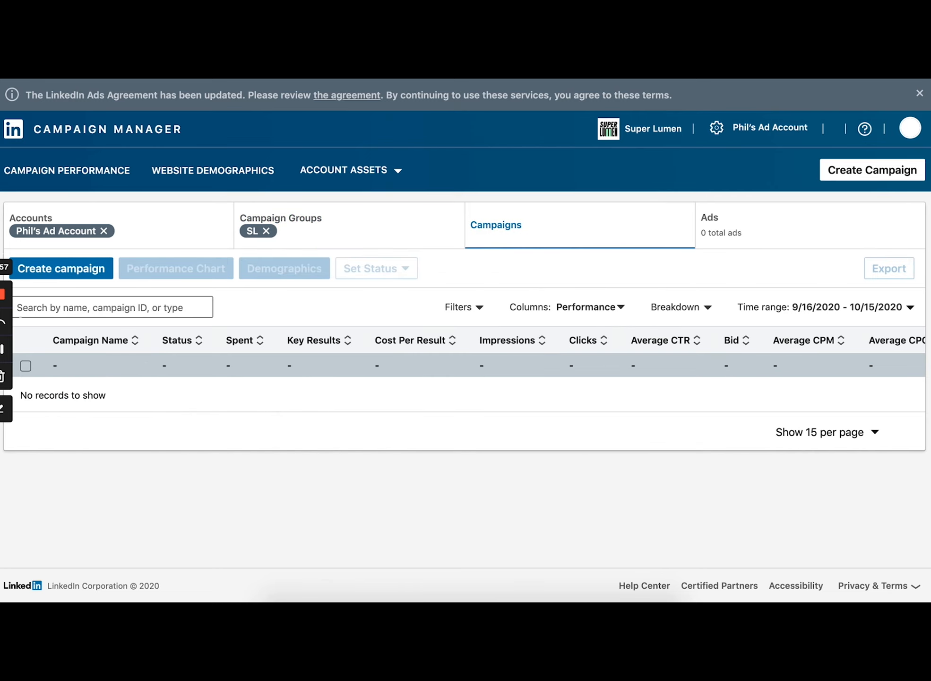
pyautogui.click(46, 267)
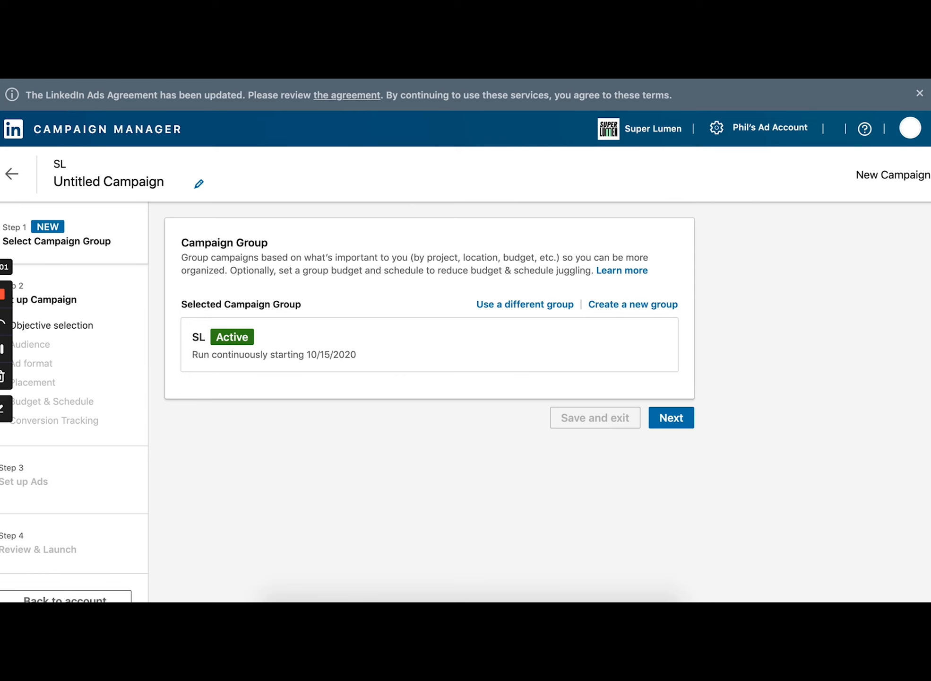
pyautogui.click(65, 597)
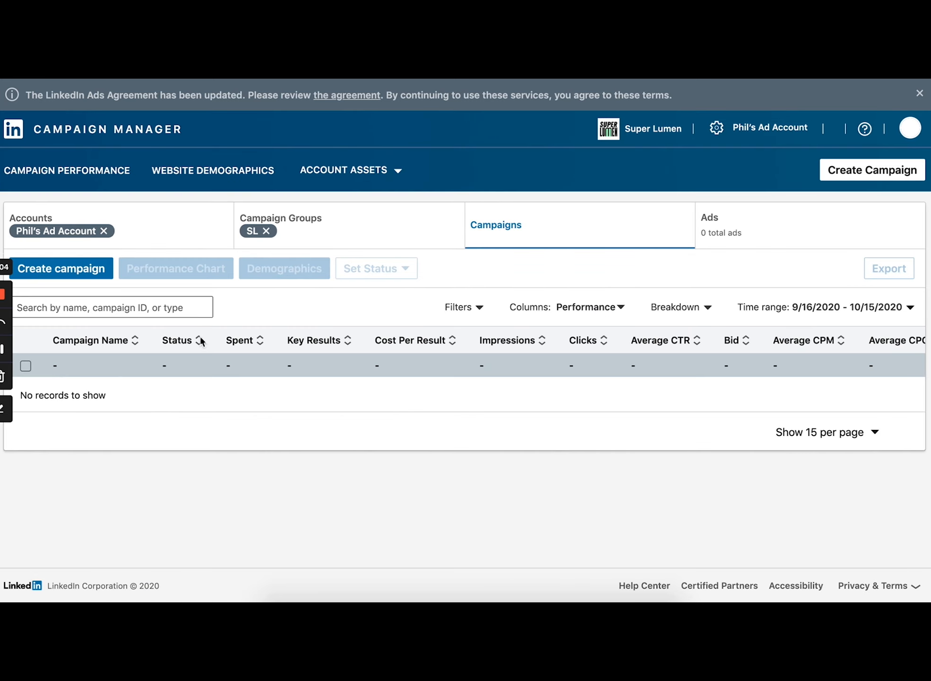
# Step: Open the performance chart for the SL campaign group and review the metrics it can display
pyautogui.click(332, 225)
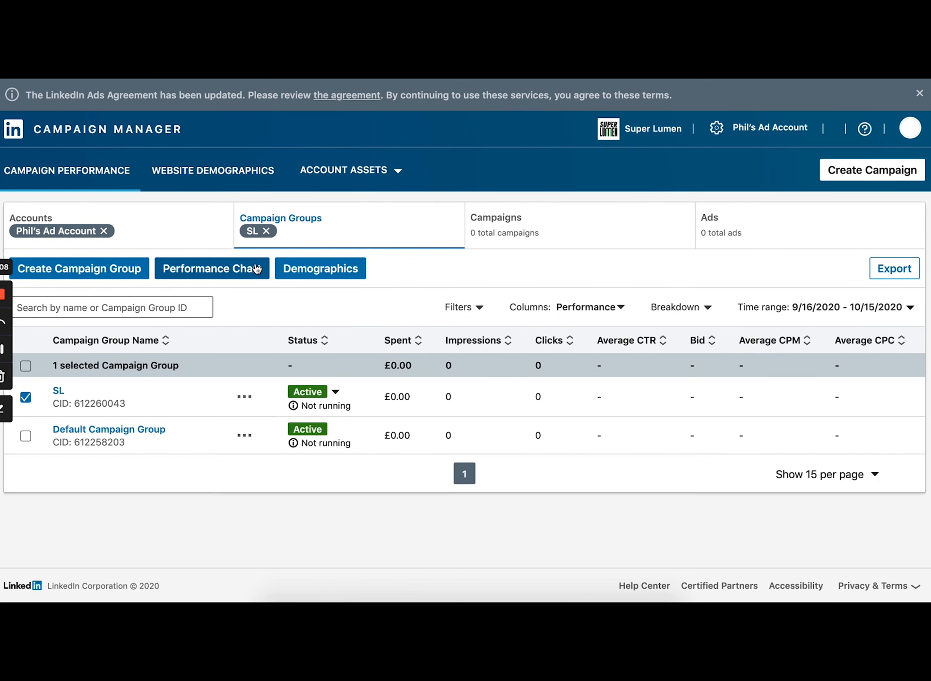
pyautogui.click(245, 277)
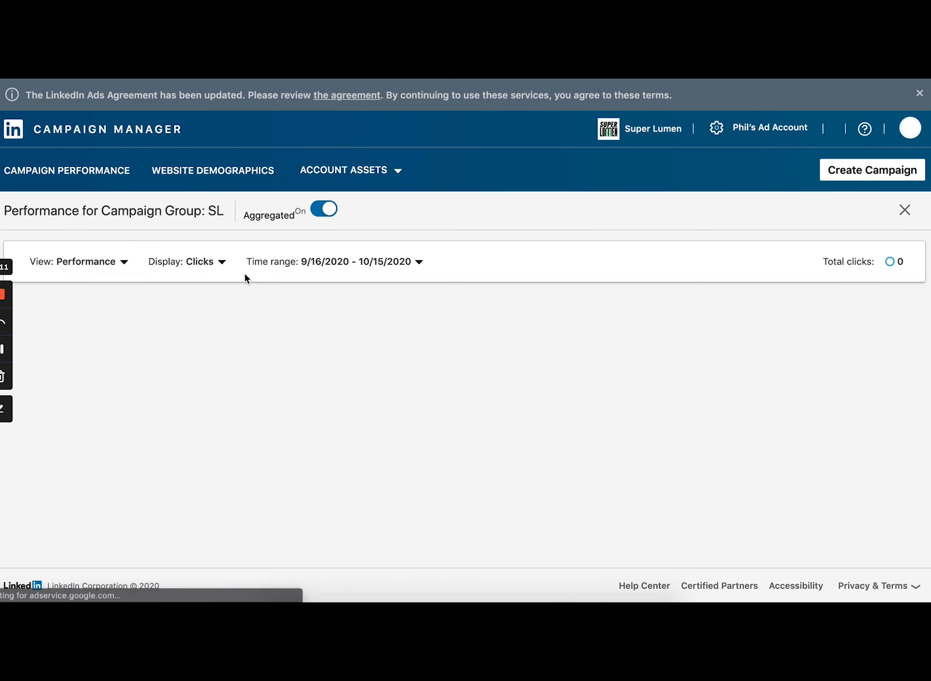
pyautogui.moveTo(451, 357)
pyautogui.click(202, 262)
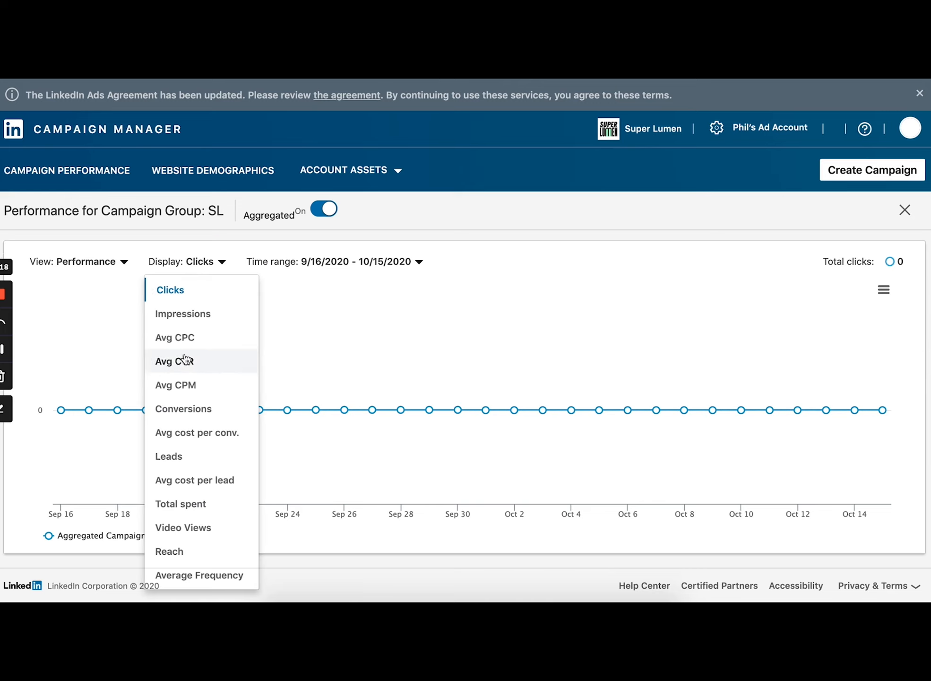
pyautogui.scroll(-1, 201, 494)
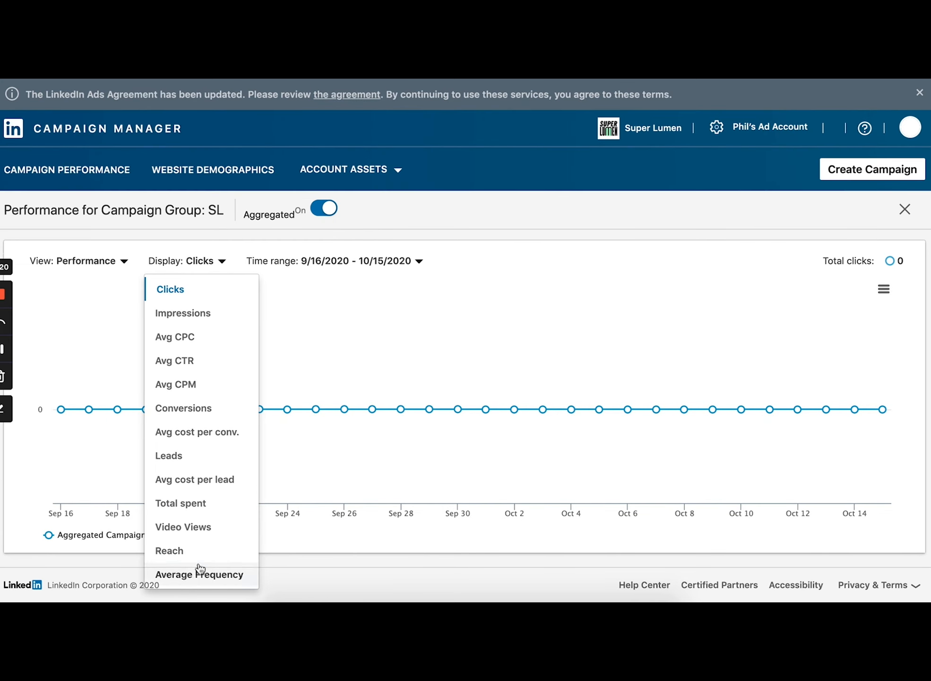
pyautogui.click(222, 256)
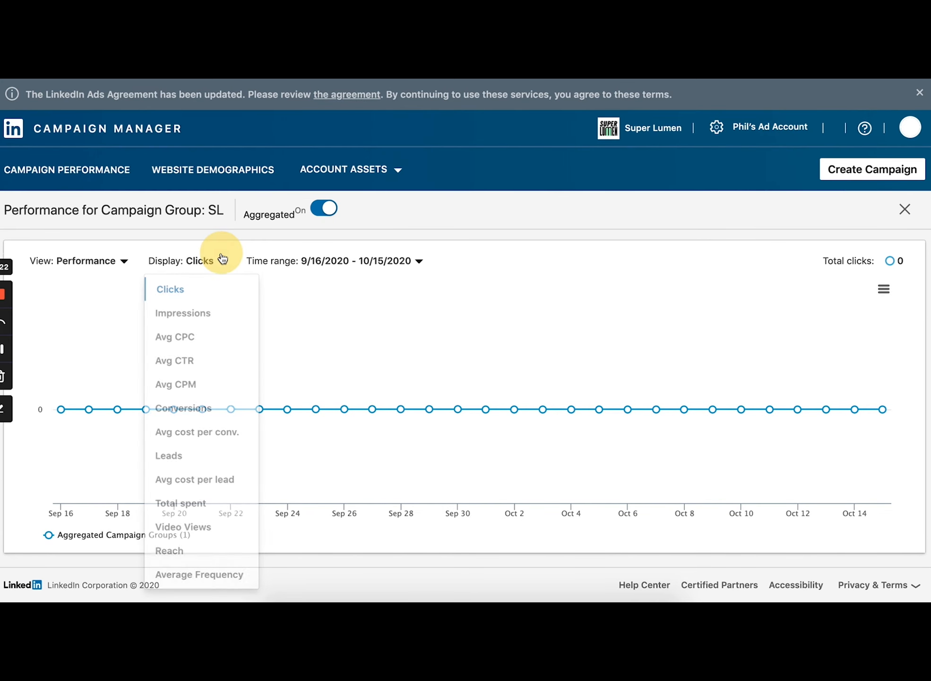
# Step: Switch the SL group's report to the Demographics view and review its display breakdowns, such as job function and company size
pyautogui.click(112, 265)
pyautogui.click(95, 310)
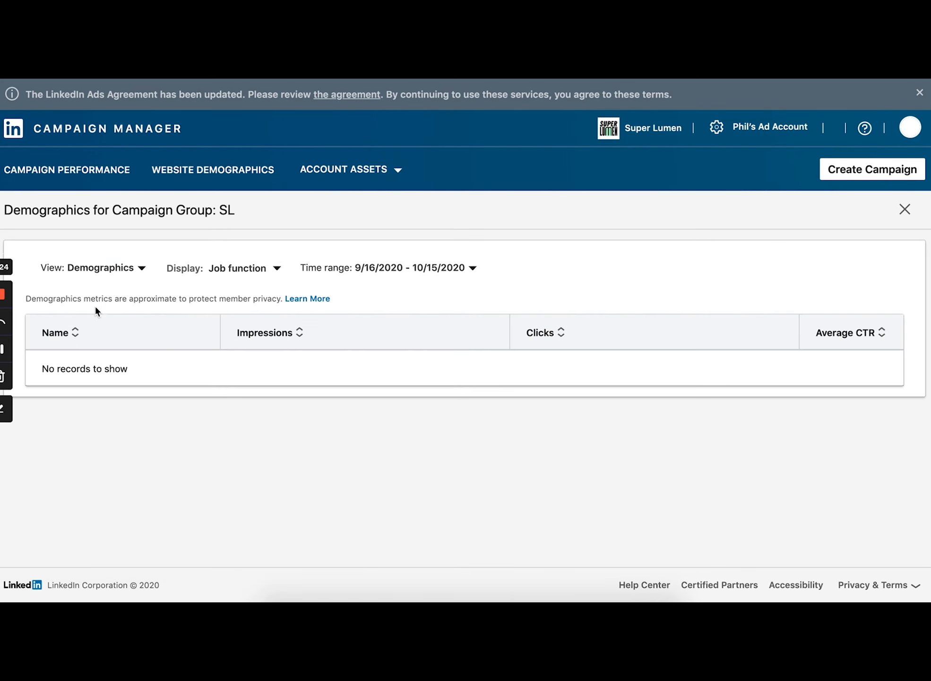
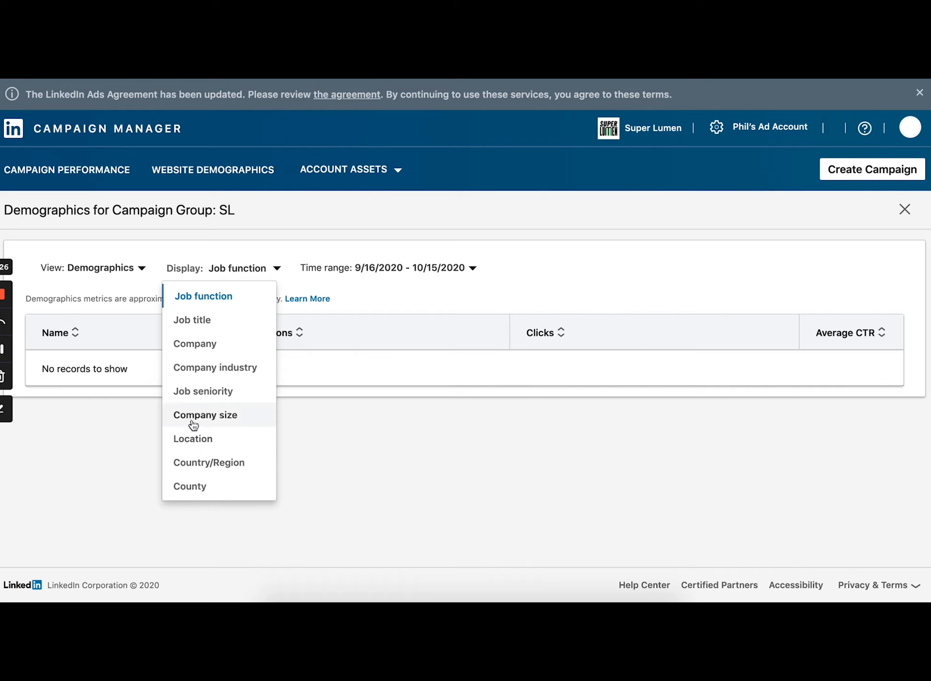
pyautogui.click(331, 454)
pyautogui.click(233, 275)
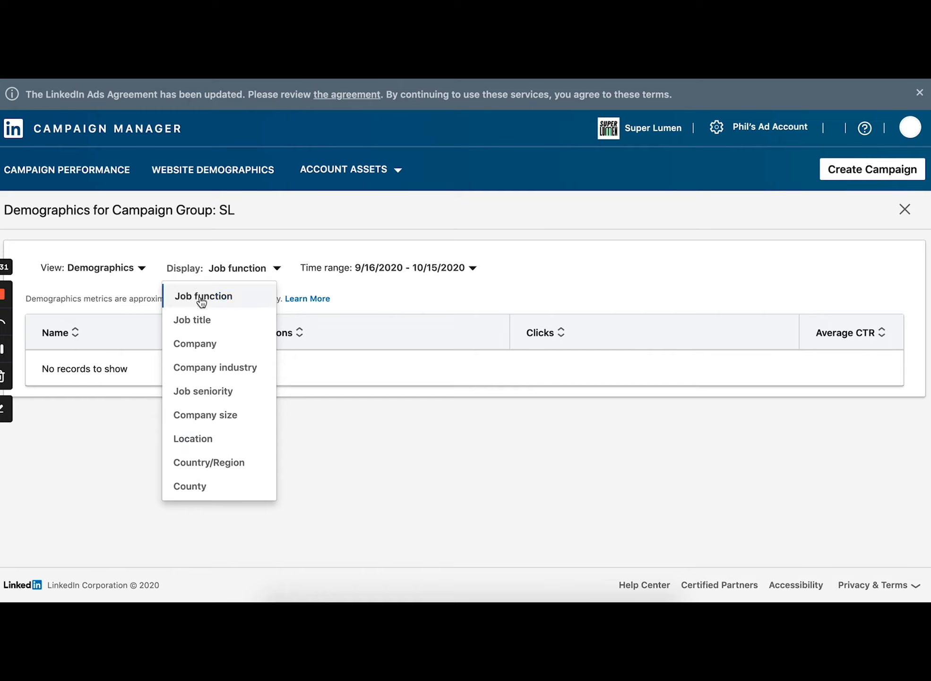
# Step: Check the report's available views, and open the Website Demographics page to read its introduction
pyautogui.click(120, 266)
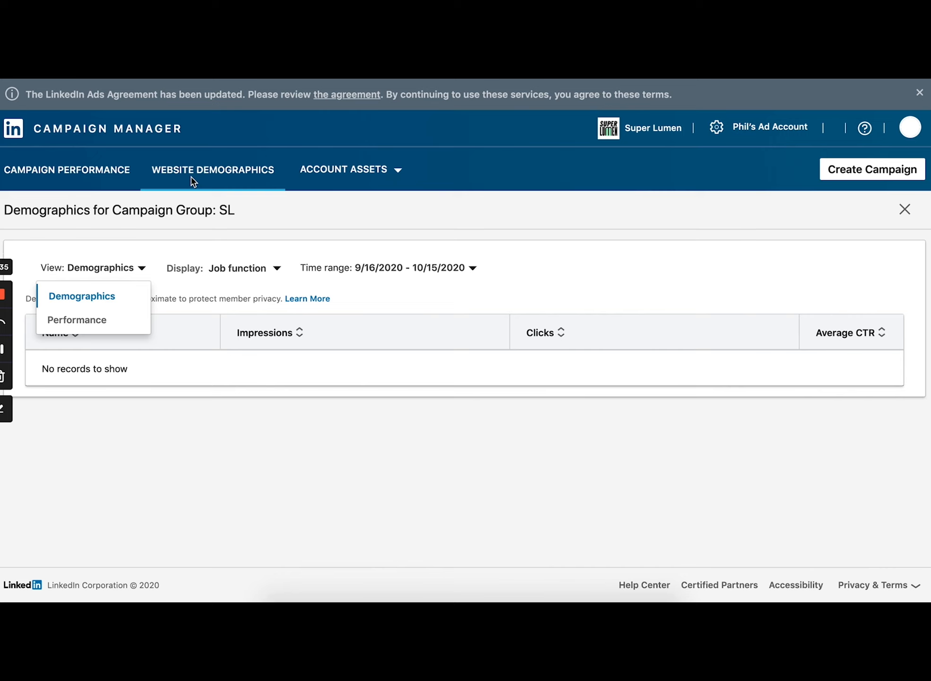
pyautogui.click(218, 175)
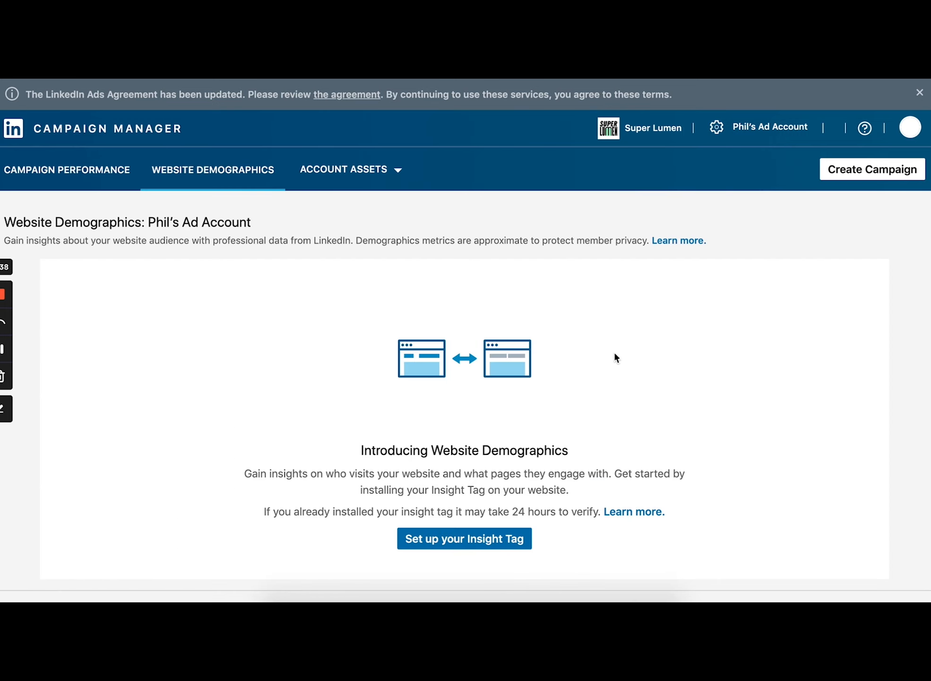
pyautogui.scroll(-1, 613, 349)
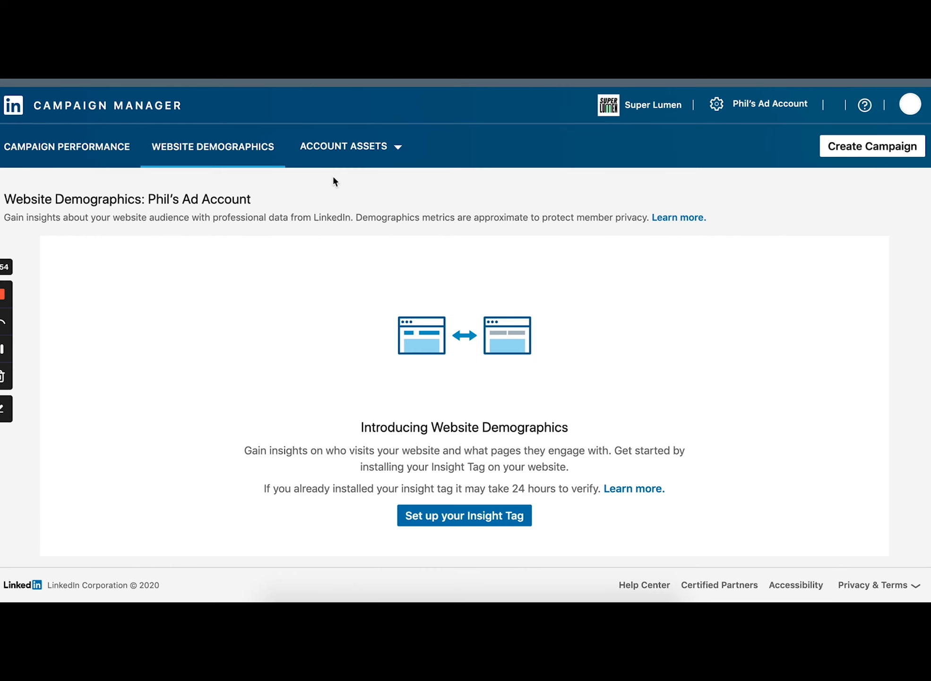
# Step: Compare the Campaign Performance and Website Demographics pages, finishing on Campaign Performance
pyautogui.click(97, 168)
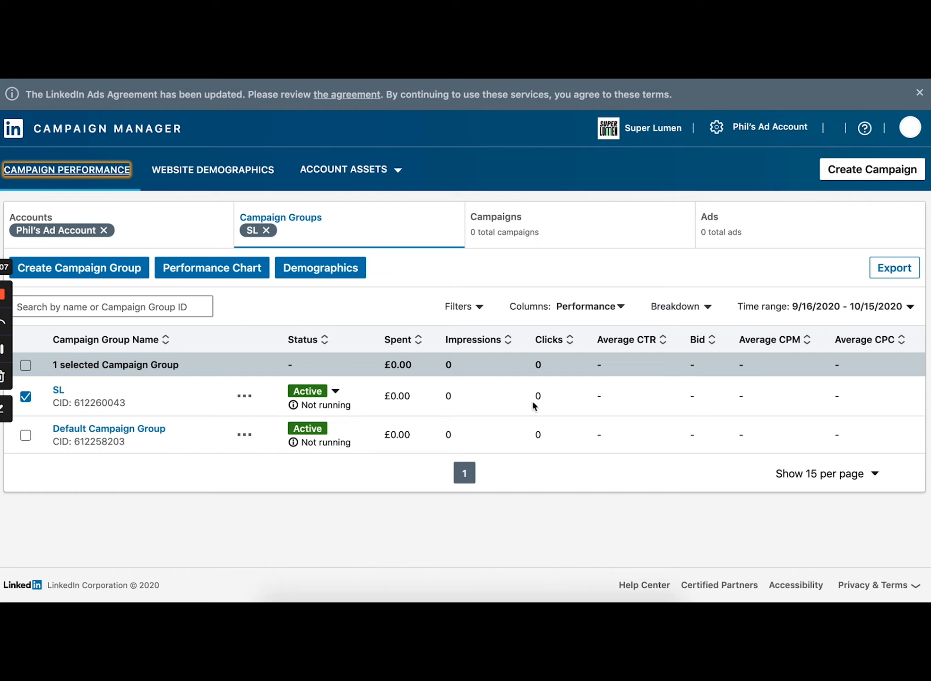
pyautogui.click(197, 174)
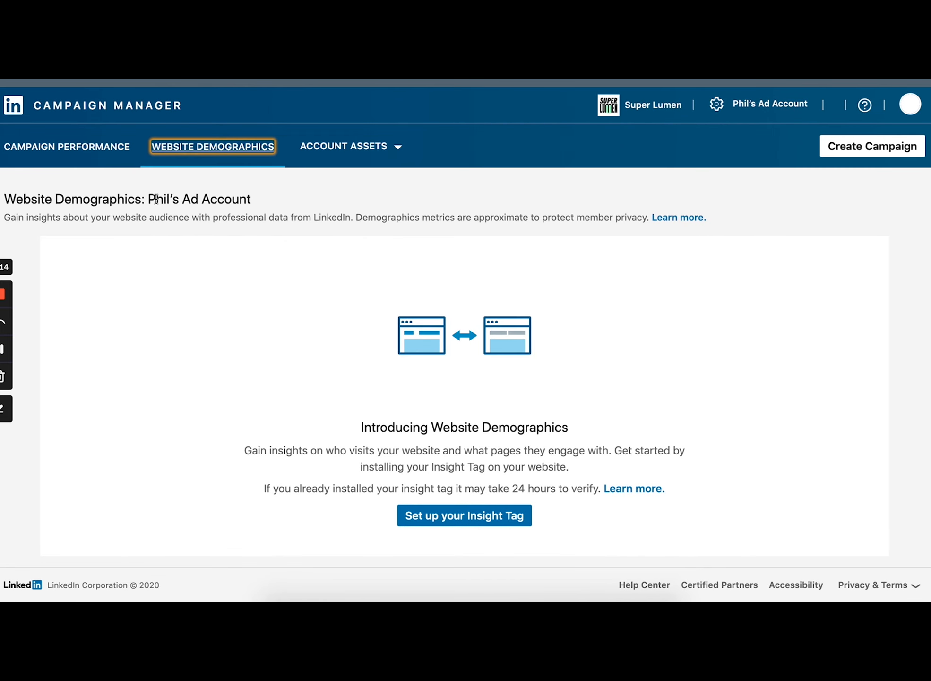
pyautogui.click(82, 154)
pyautogui.click(239, 150)
pyautogui.click(77, 159)
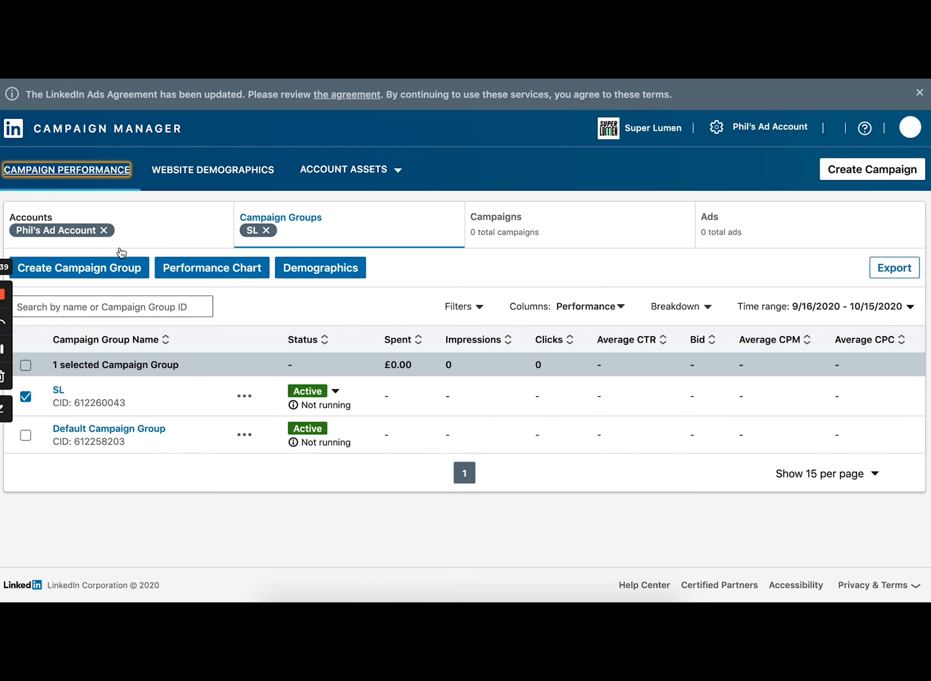
# Step: Open the SL campaign group's performance chart and review its display metrics and available views
pyautogui.click(192, 269)
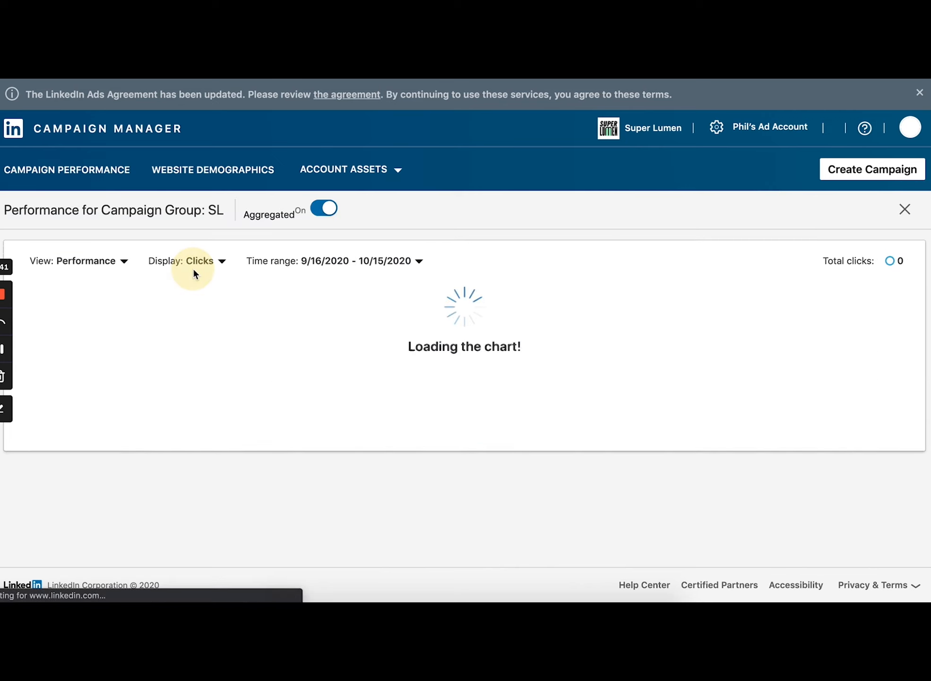
pyautogui.click(213, 261)
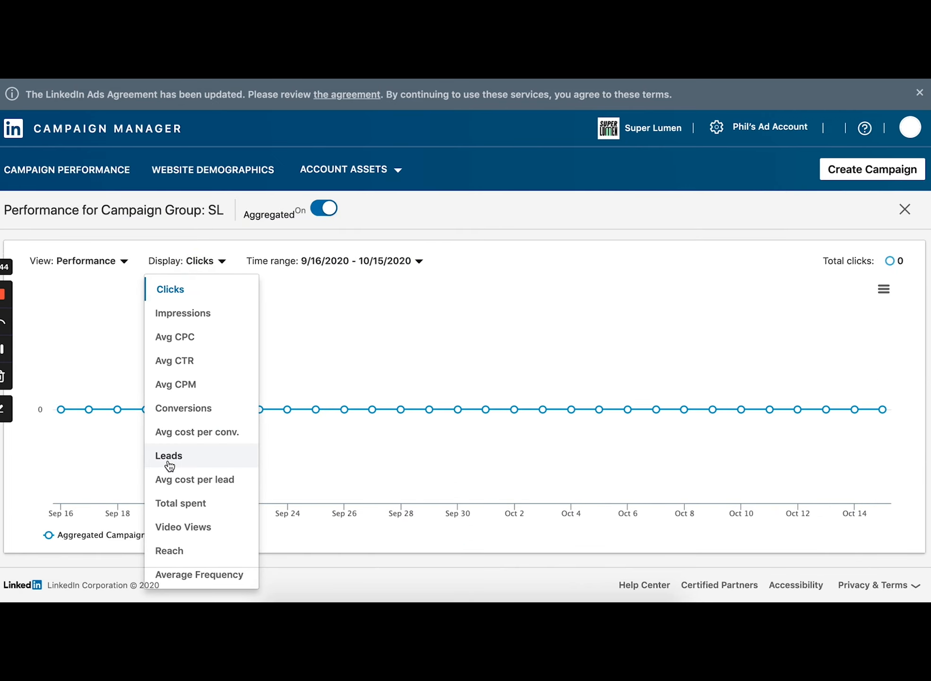
pyautogui.click(89, 261)
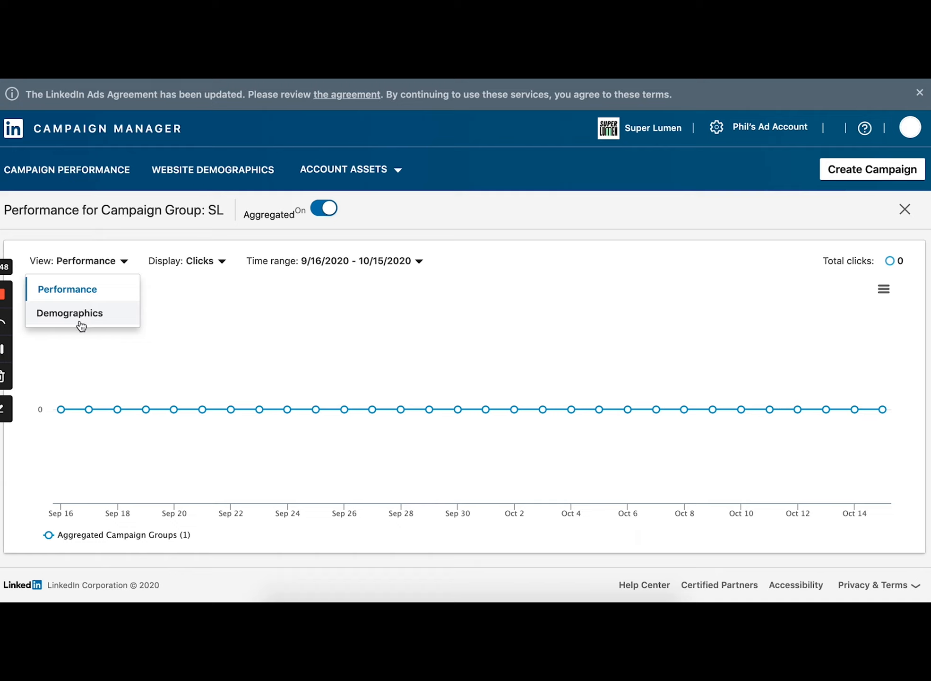
pyautogui.click(201, 266)
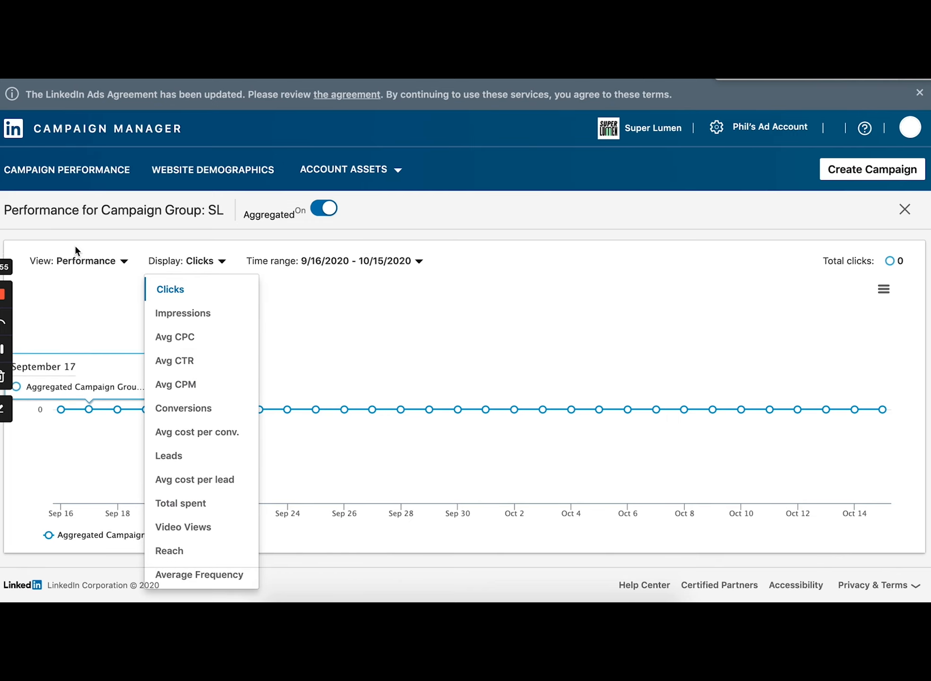
# Step: Change the SL group's report to the Demographics view and check its display breakdowns and view choices
pyautogui.click(85, 262)
pyautogui.click(87, 307)
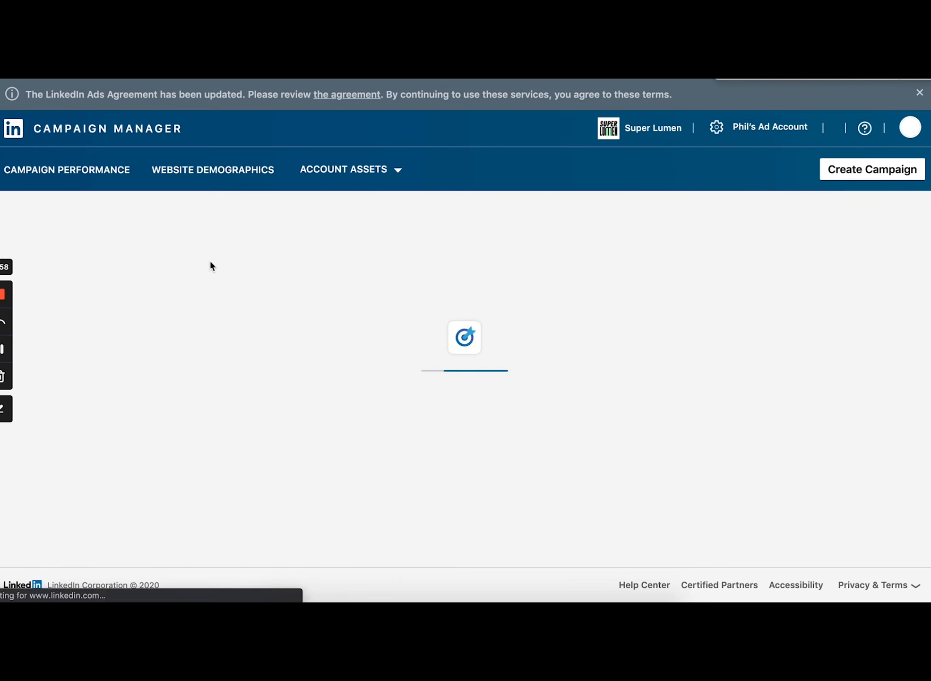
pyautogui.click(255, 268)
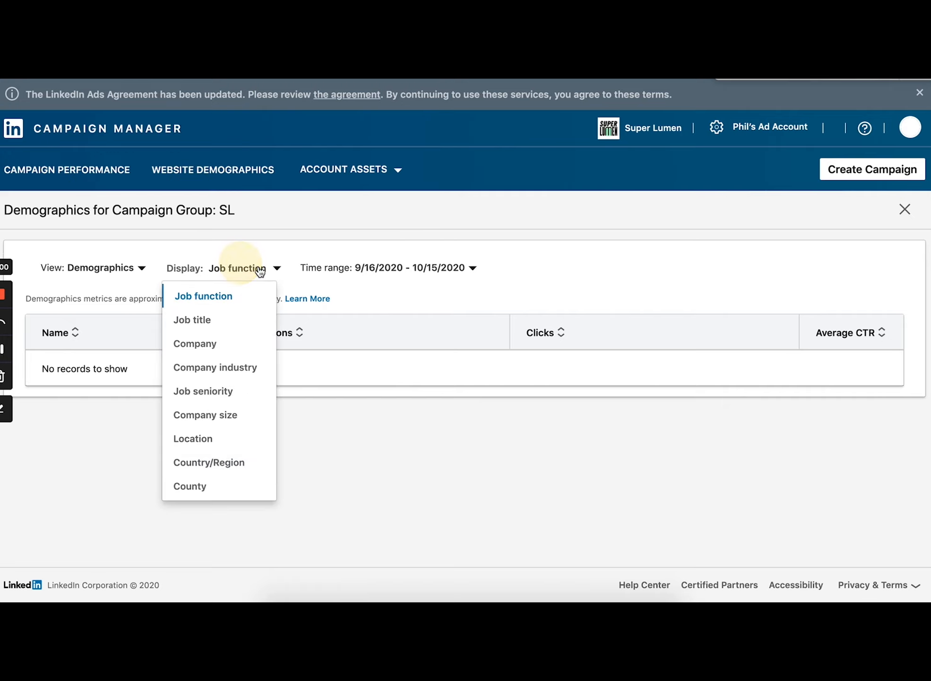
pyautogui.click(121, 268)
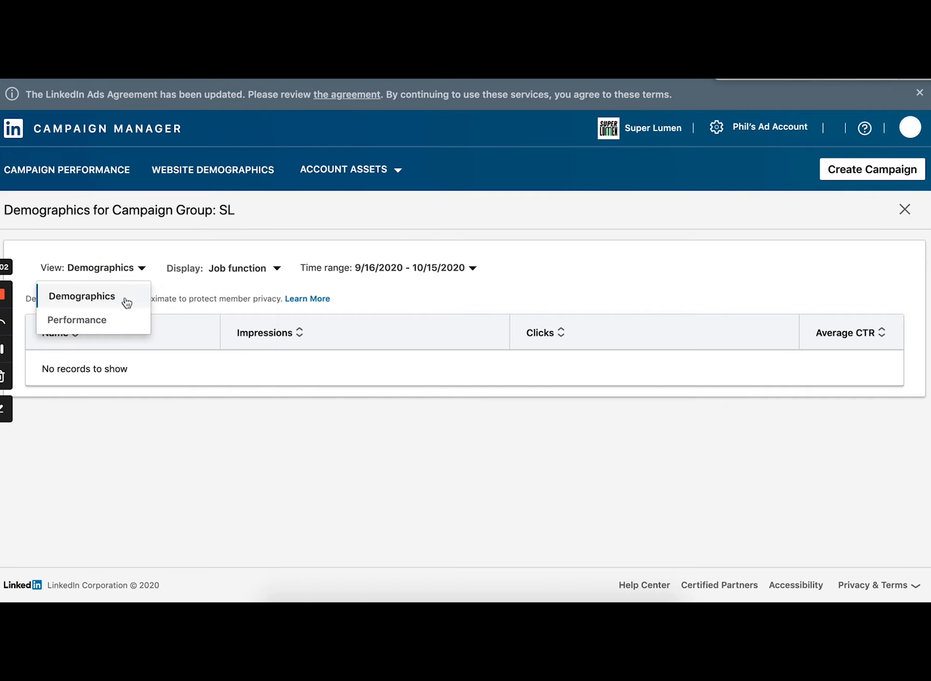
# Step: Review the available account assets and open the Lead Gen Forms page to inspect its list of current forms
pyautogui.click(355, 182)
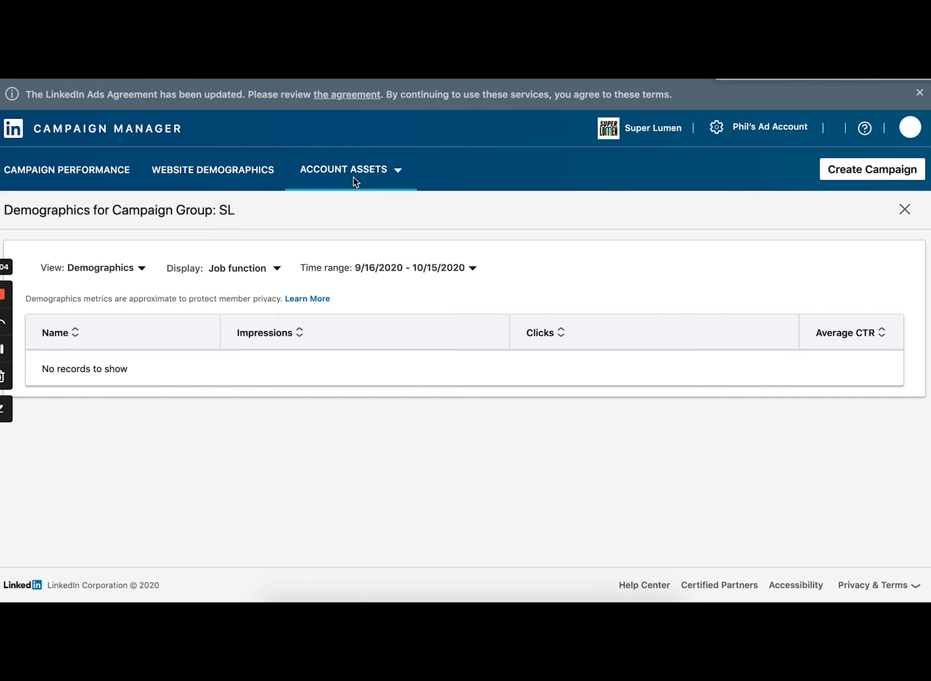
pyautogui.click(399, 176)
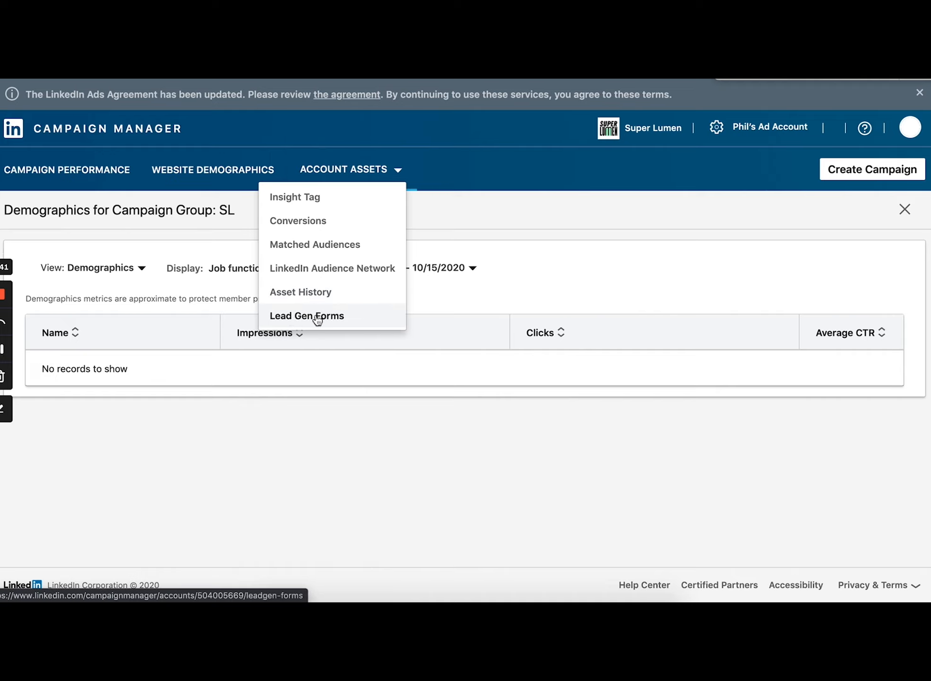
pyautogui.click(340, 321)
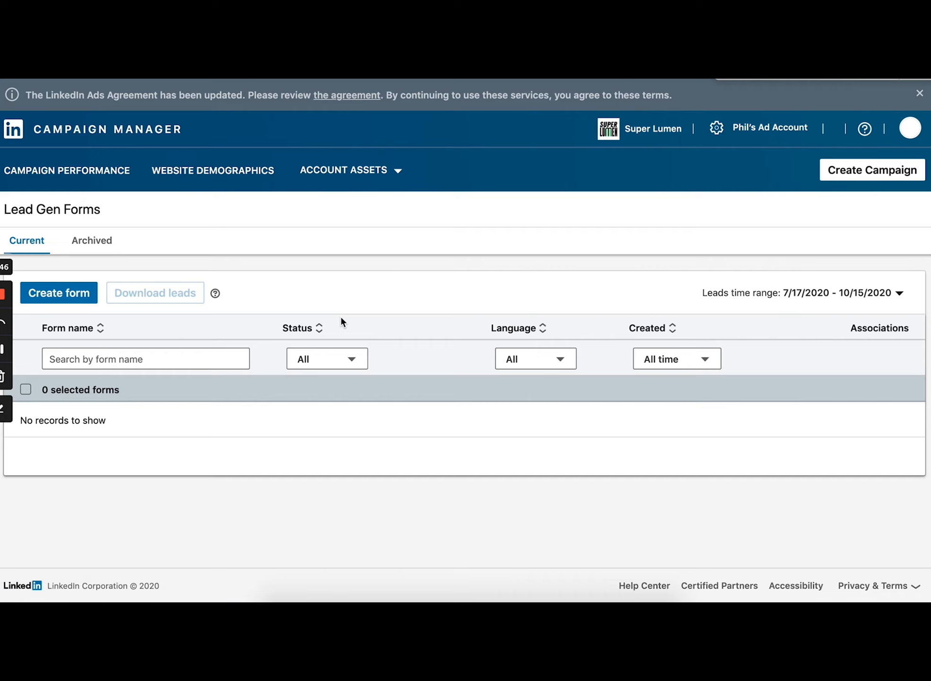
pyautogui.moveTo(31, 424); pyautogui.dragTo(116, 429)
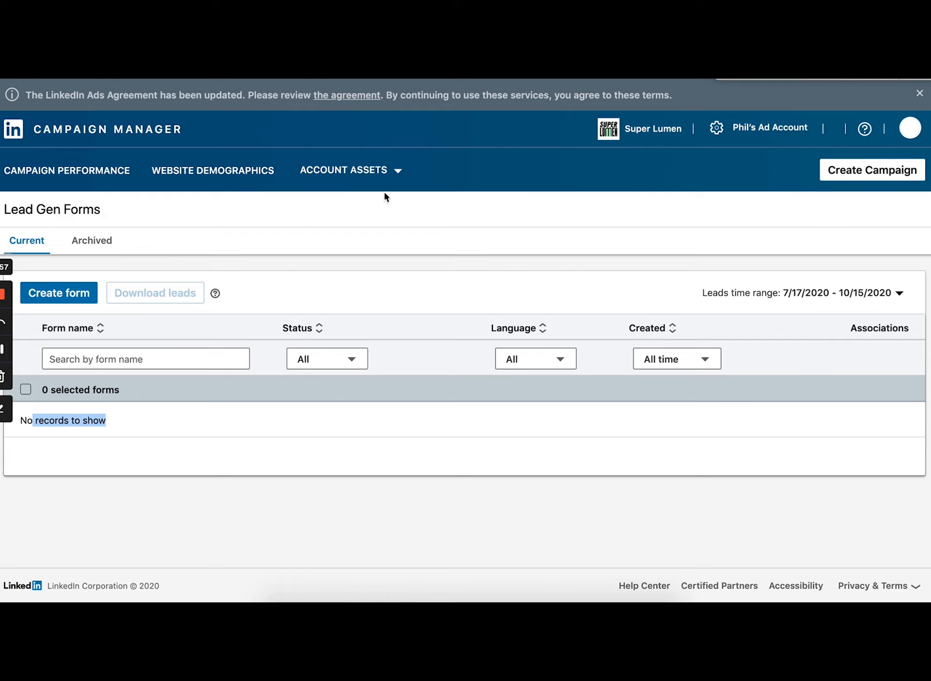
# Step: Open the Matched Audiences page to look over its audience list and data sources, and recheck the other account assets
pyautogui.click(368, 169)
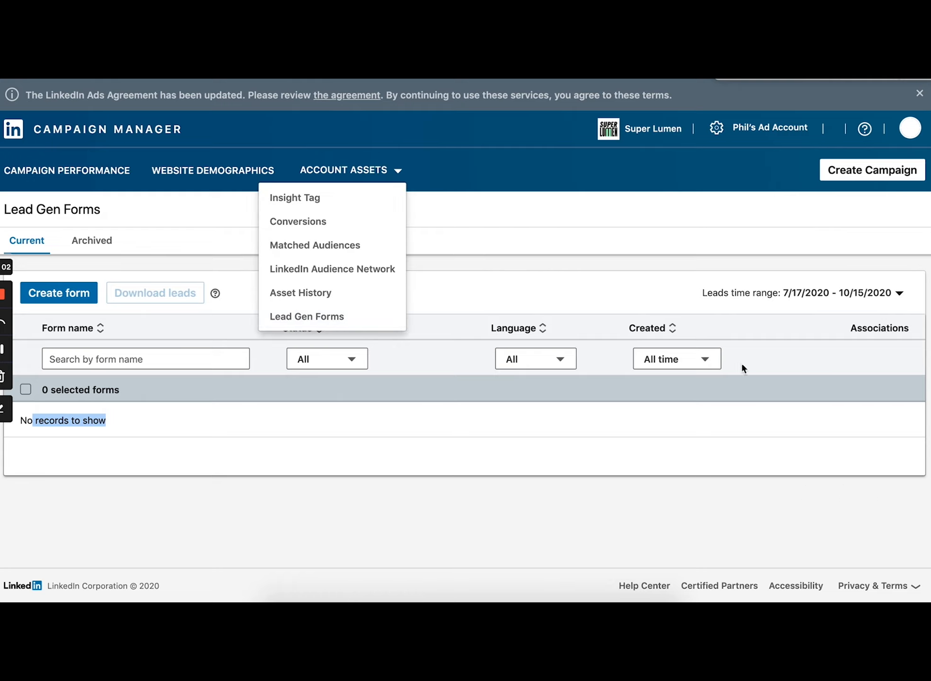
pyautogui.click(324, 245)
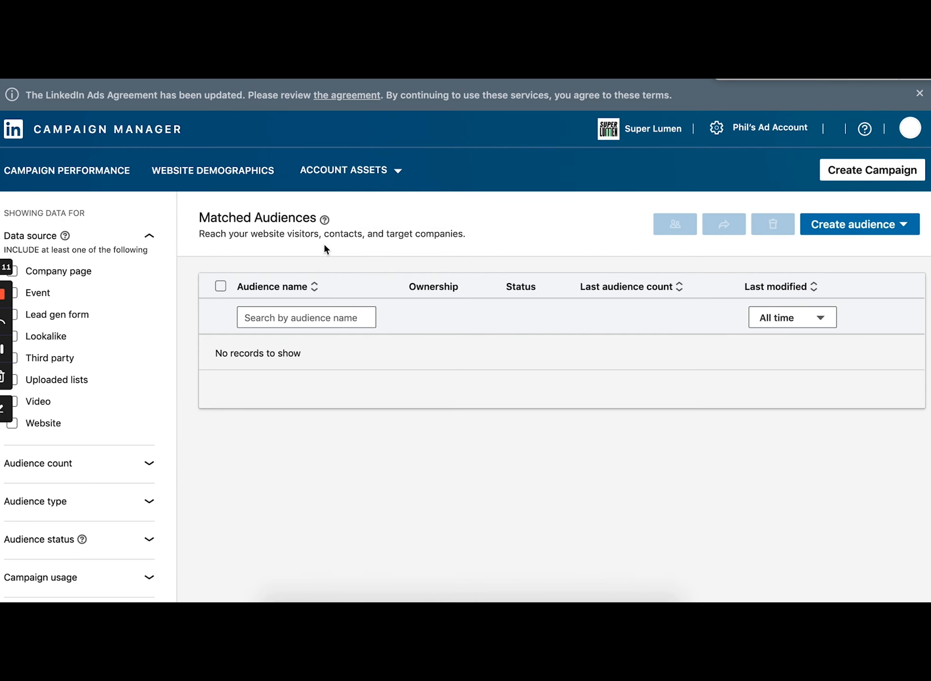
pyautogui.click(339, 170)
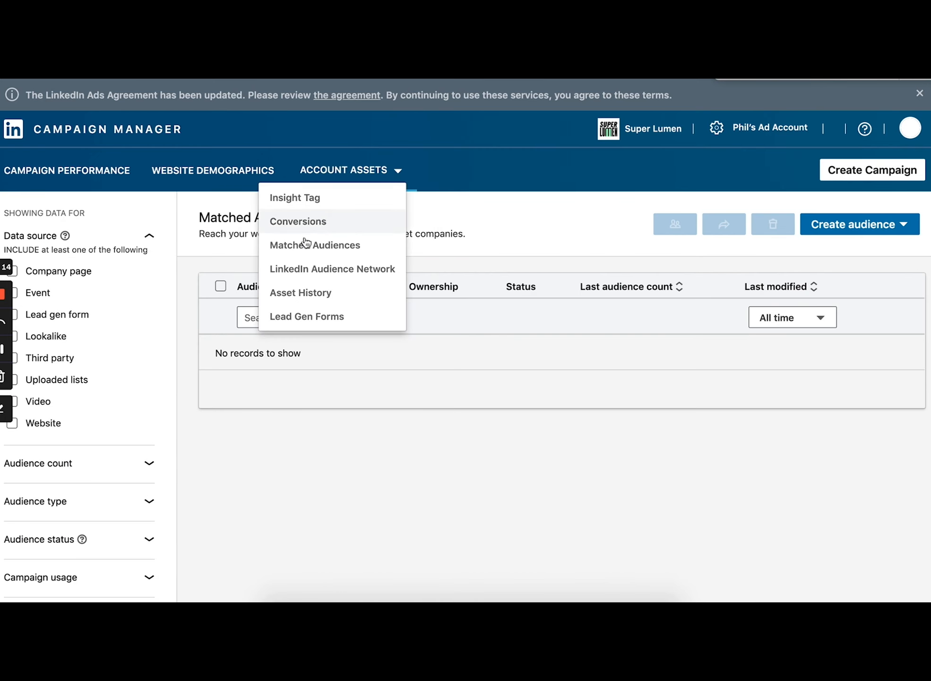
pyautogui.click(519, 503)
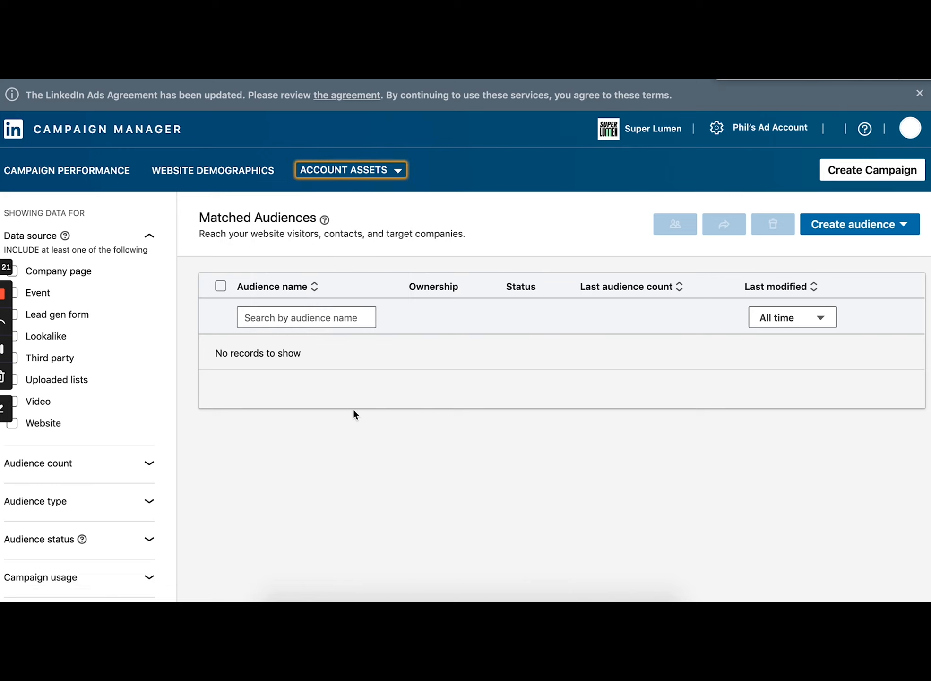
# Step: Return to Campaign Performance, view the linked Super Lumen company page, and close it again
pyautogui.click(69, 171)
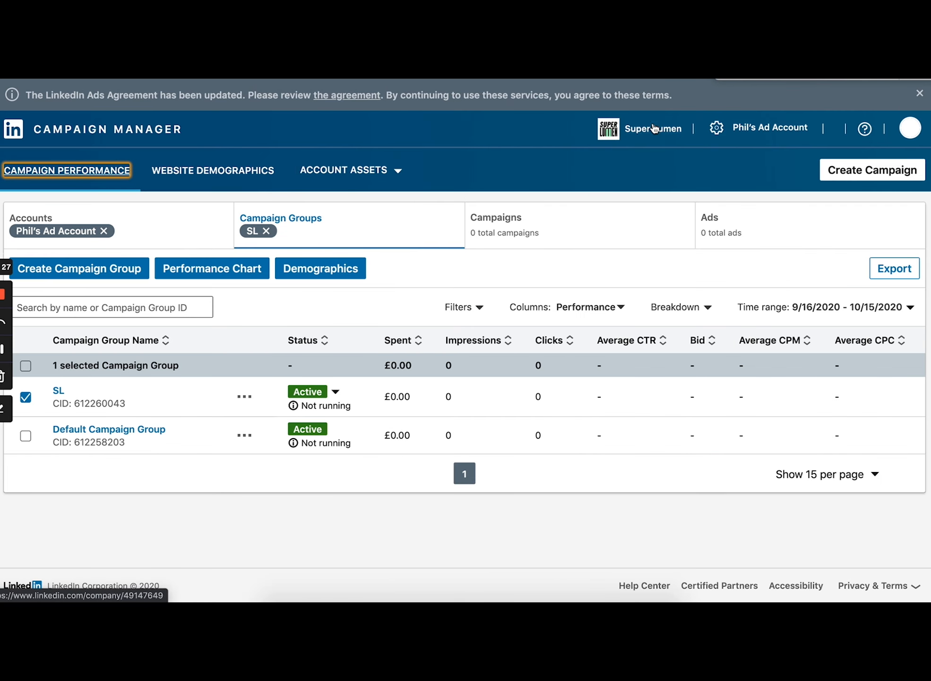
pyautogui.click(638, 133)
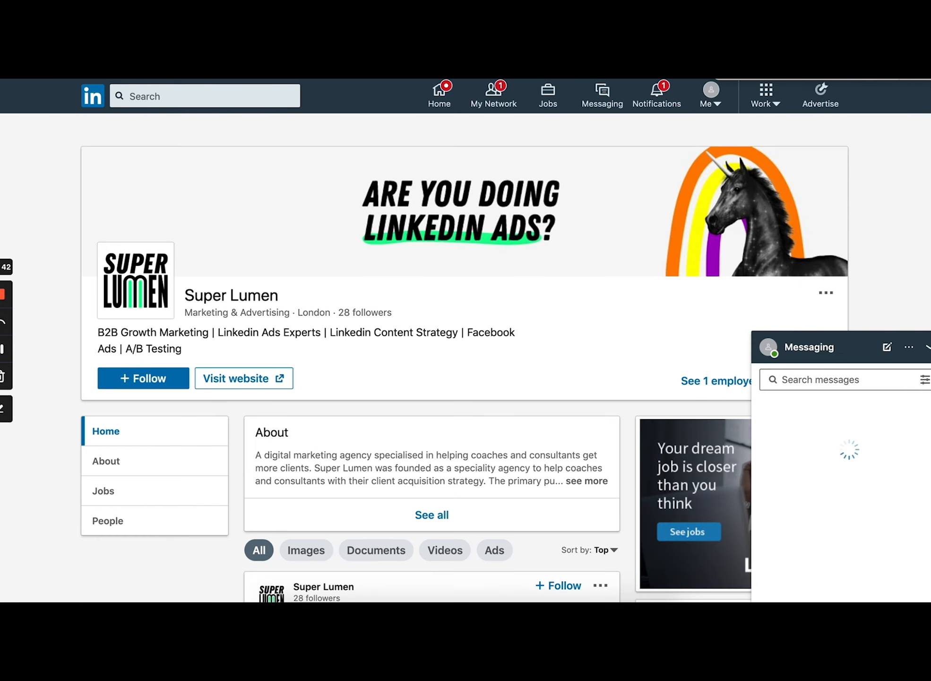
pyautogui.press('super+w')
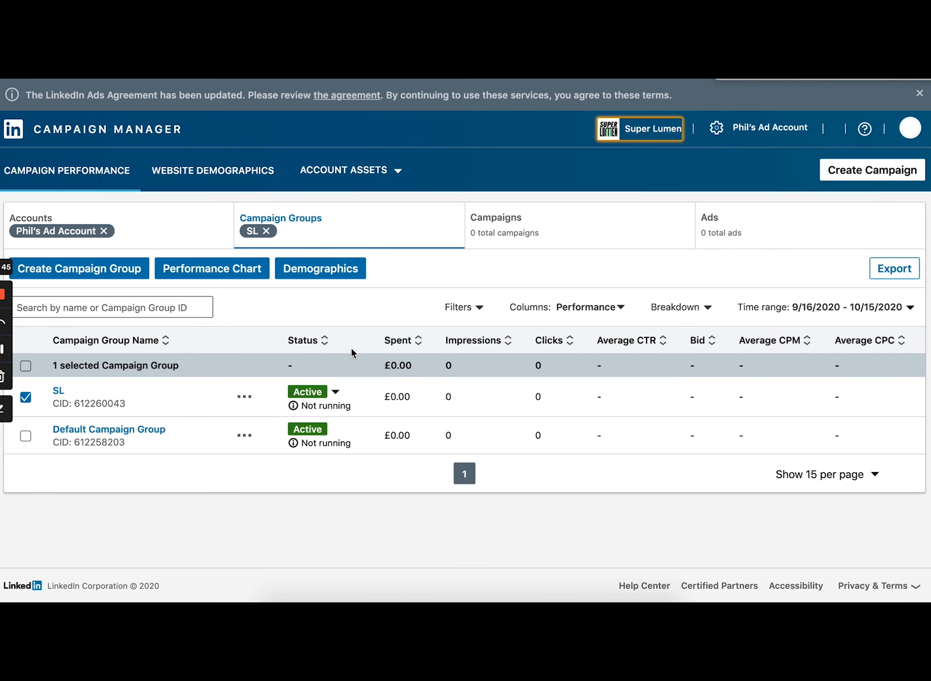
# Step: Check the ad account's settings and help options, and show the profile options such as Business Manager Requests
pyautogui.click(786, 130)
pyautogui.click(864, 129)
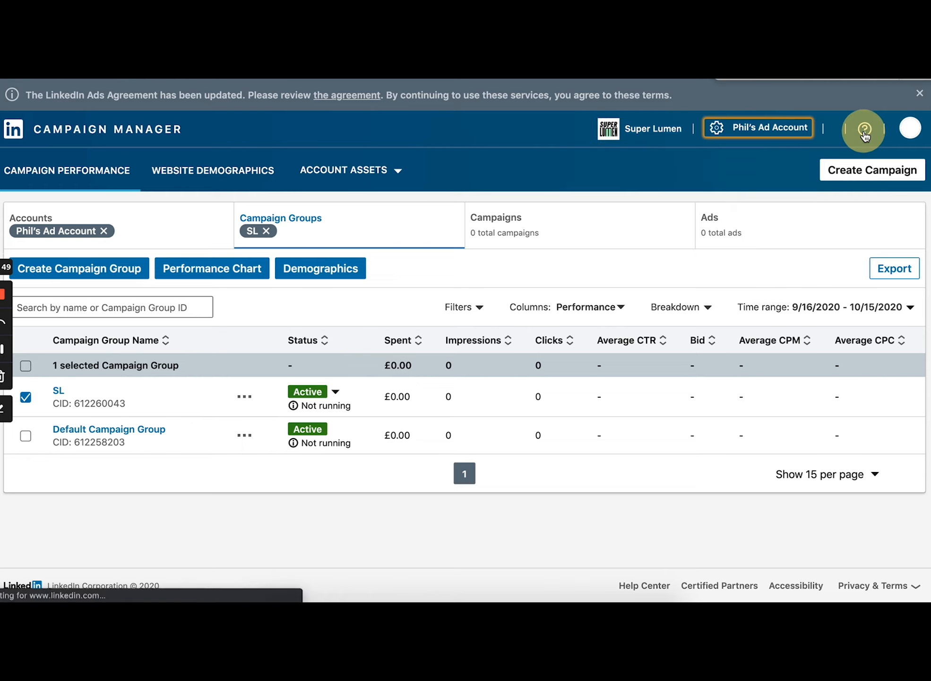
pyautogui.click(910, 129)
pyautogui.click(910, 175)
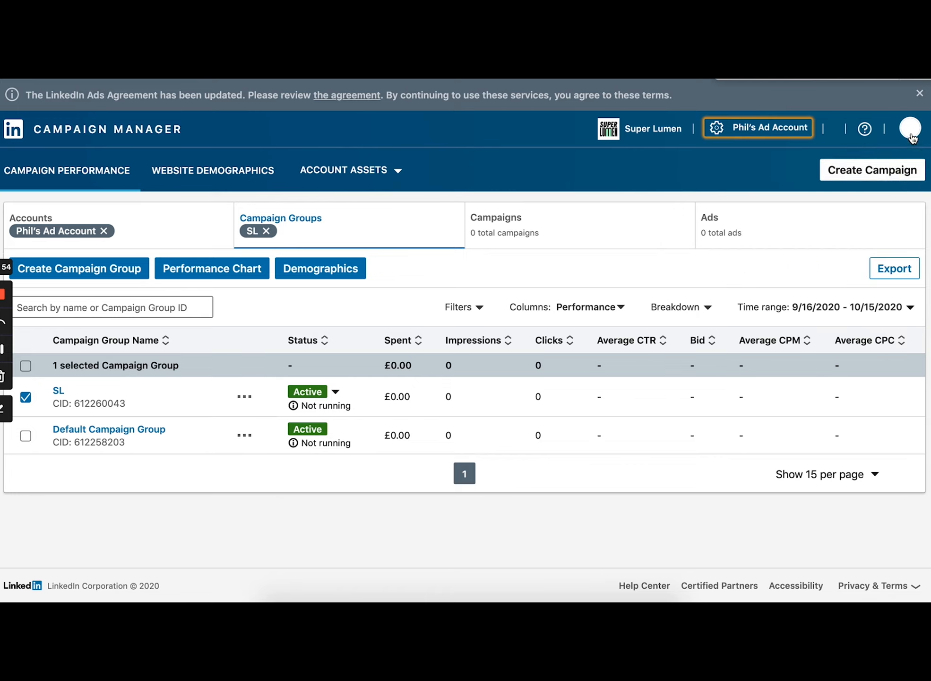
pyautogui.click(910, 128)
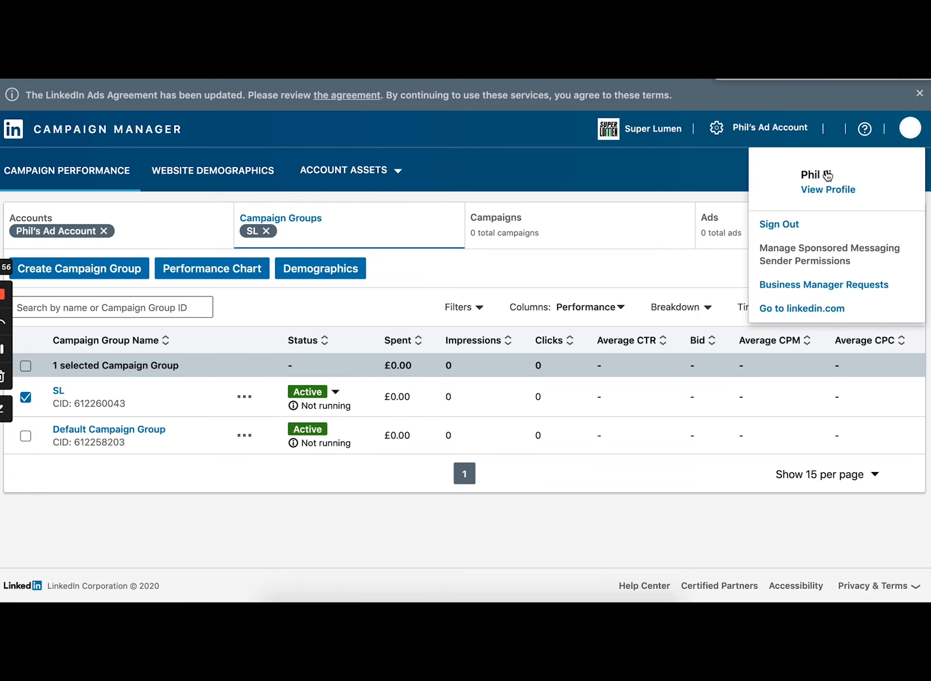